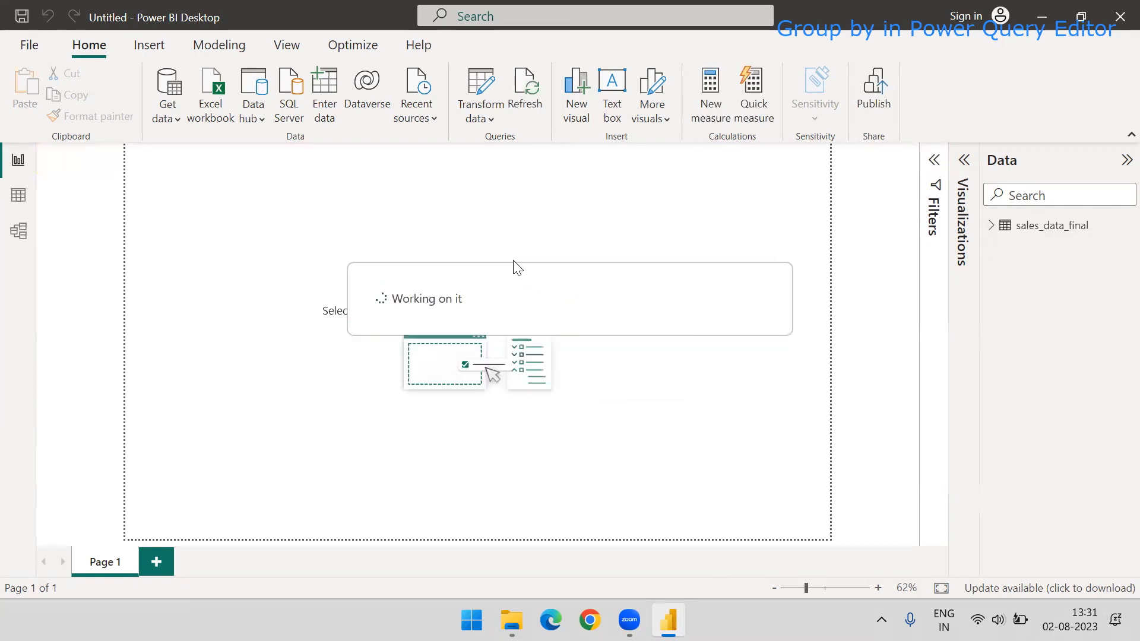
- Show the sales_data_final table in Table view and look through its columns, from the order details to the sales and profit figures
left_click(29, 202)
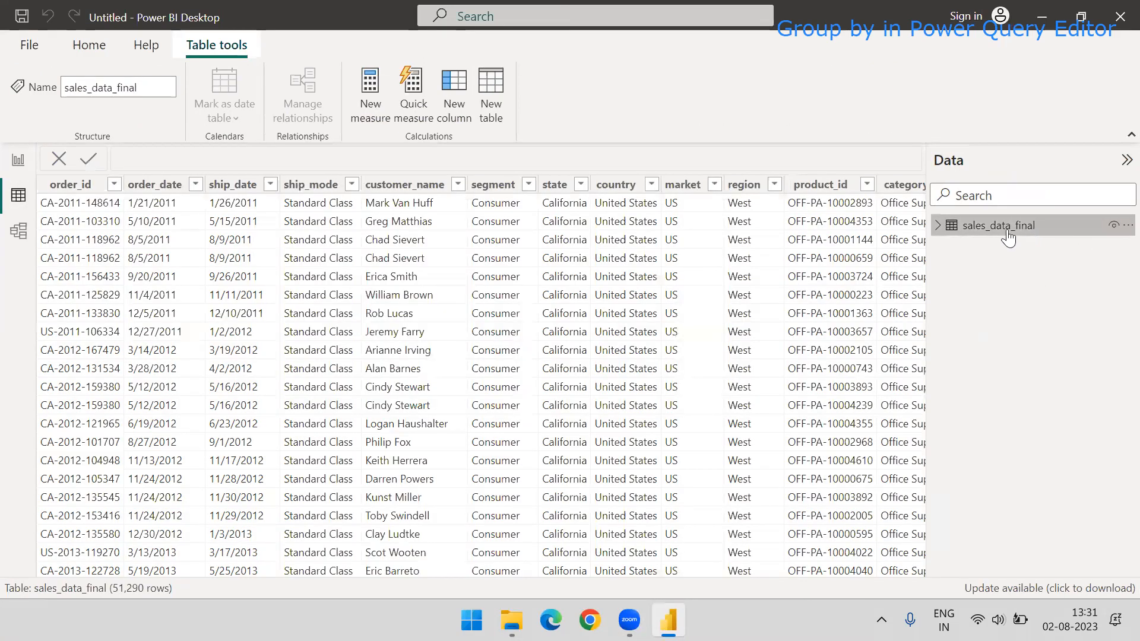
left_click_drag(301, 565, 185, 540)
scroll(493, 293, "left", 5)
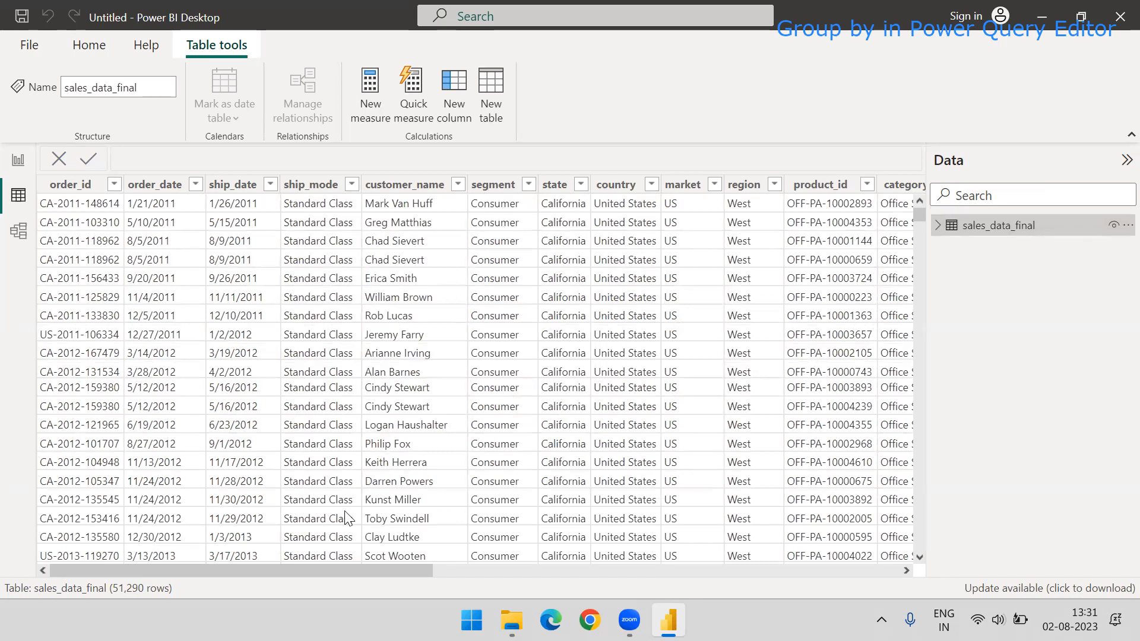
left_click_drag(330, 568, 461, 573)
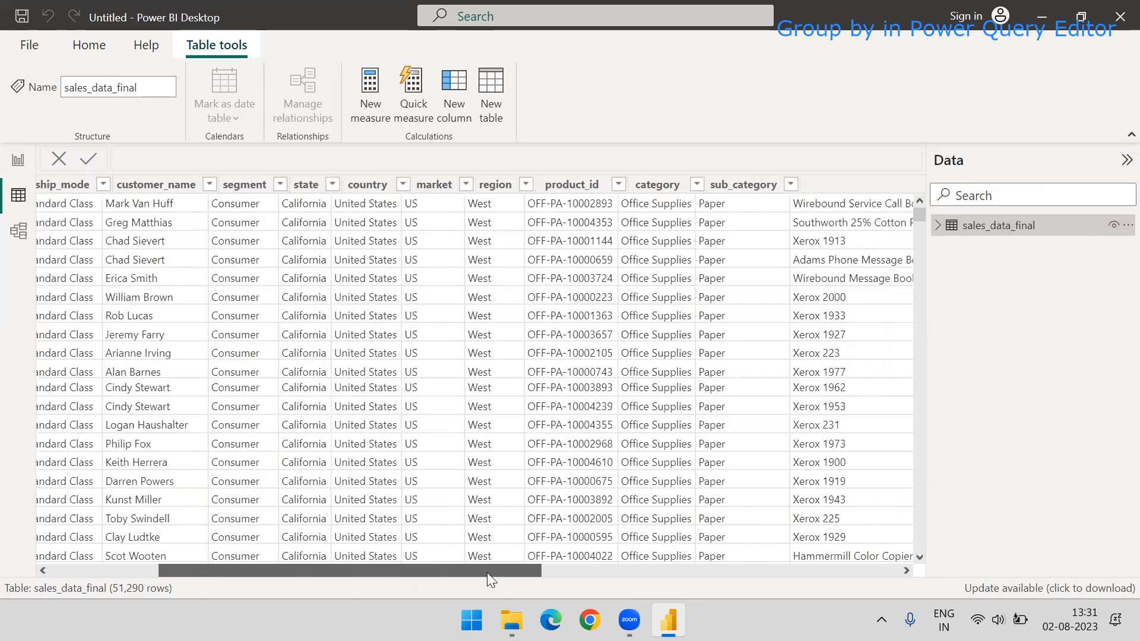
left_click(769, 568)
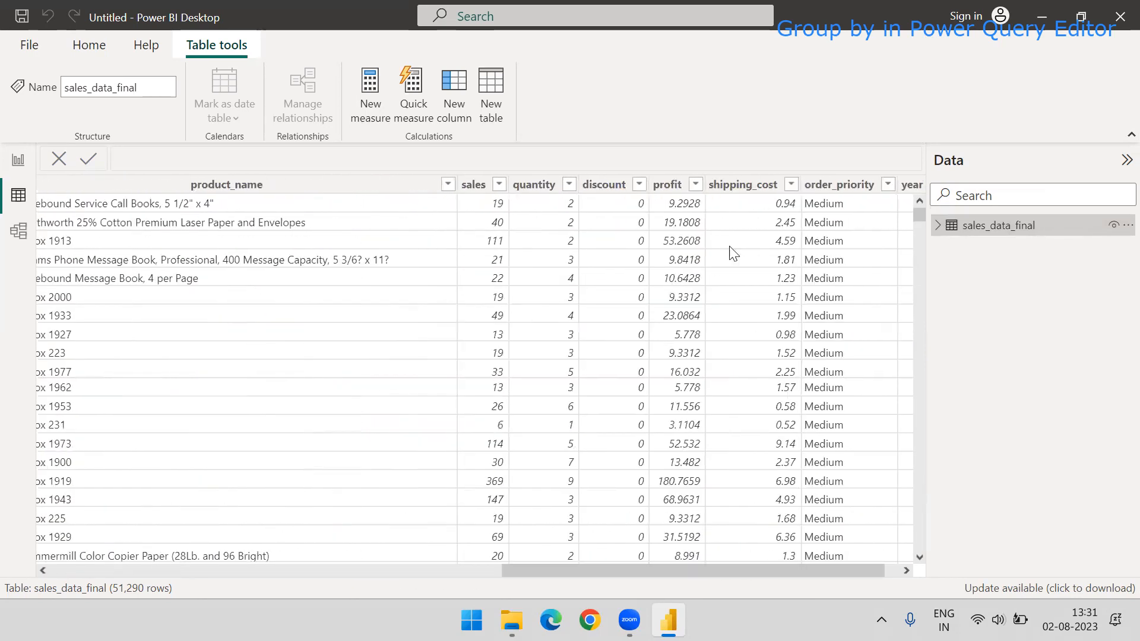
left_click_drag(619, 573, 396, 584)
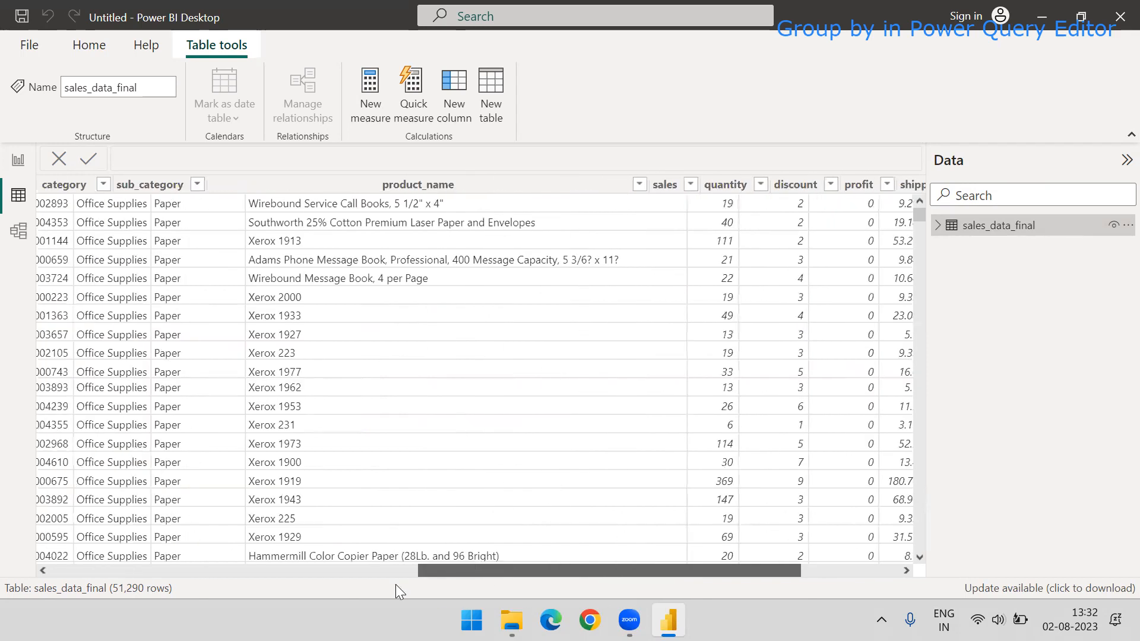
left_click_drag(273, 589, 267, 588)
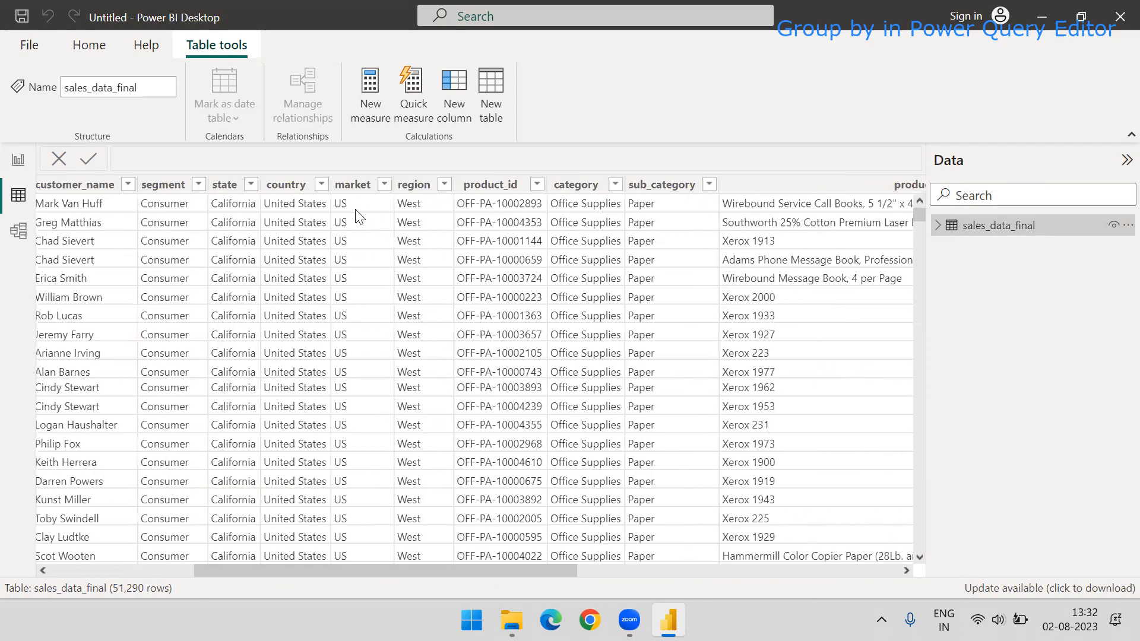
- Examine the list of distinct values in the country column's filter and close it without filtering
left_click(320, 185)
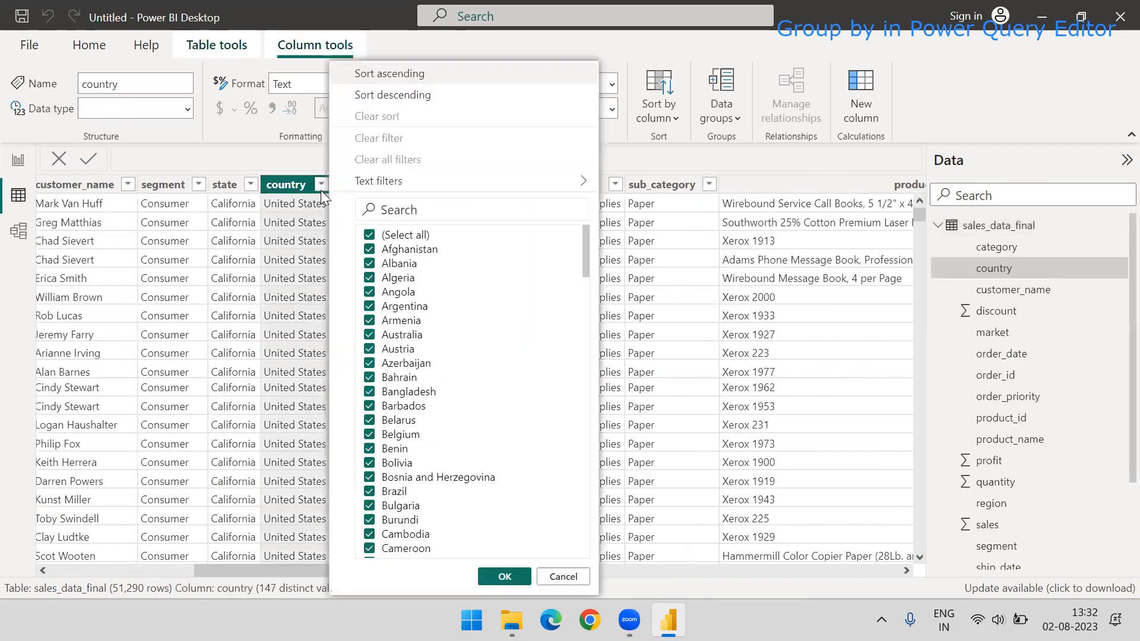
scroll(410, 284, "down", 18)
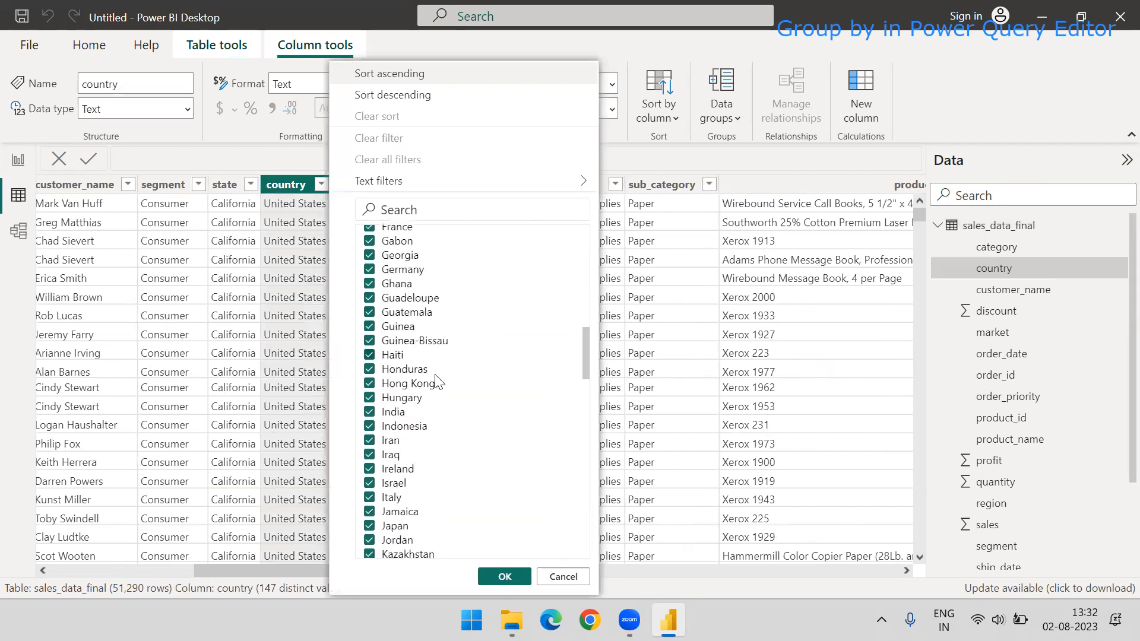
scroll(437, 380, "down", 17)
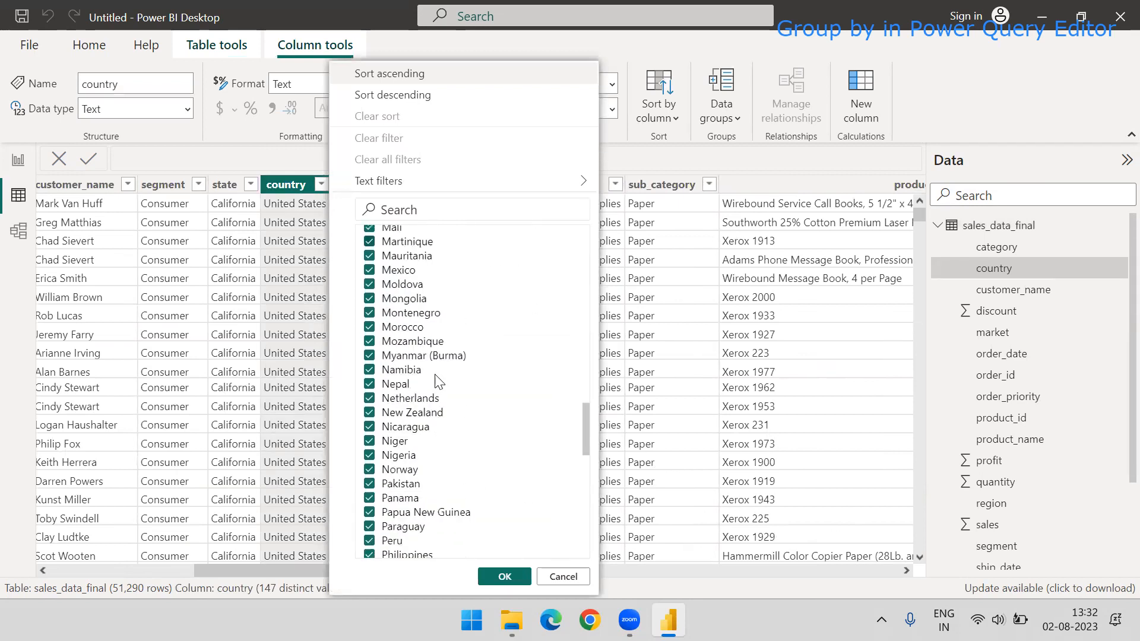
scroll(436, 380, "down", 8)
scroll(451, 416, "up", 3)
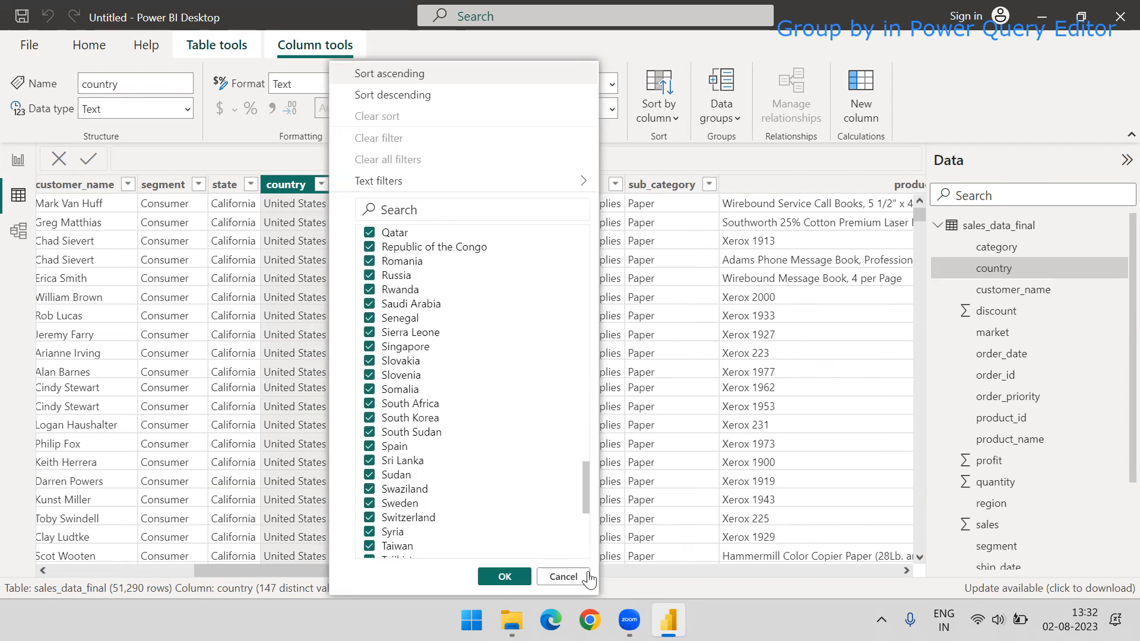
left_click(563, 577)
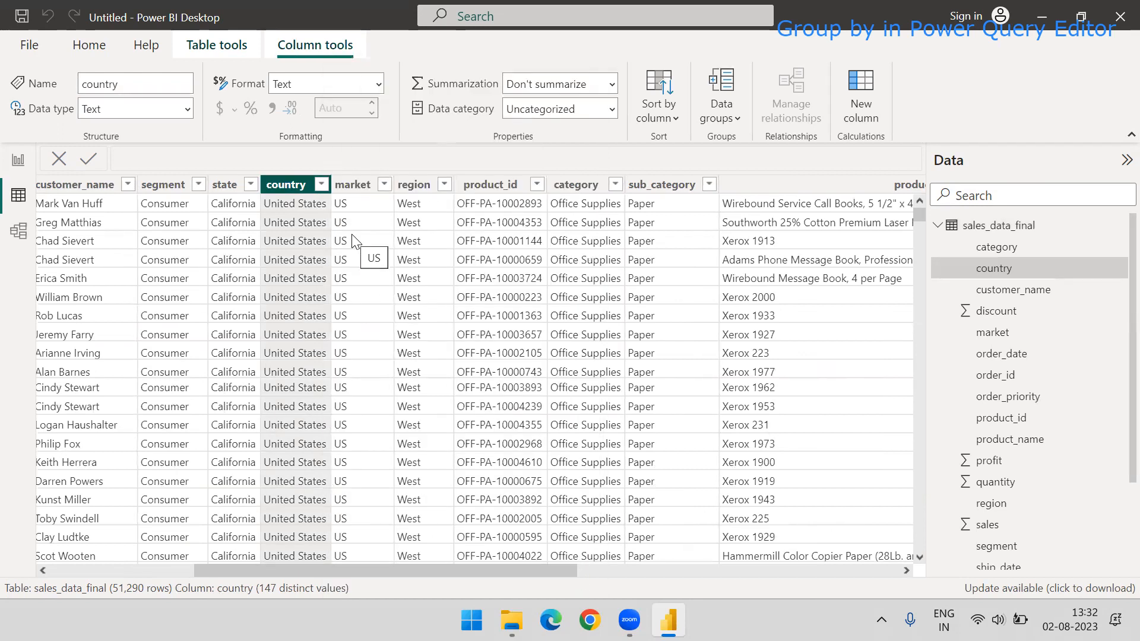
- Collapse the sales_data_final field list, look through the table's rows and check the country column's filter values again
left_click(937, 226)
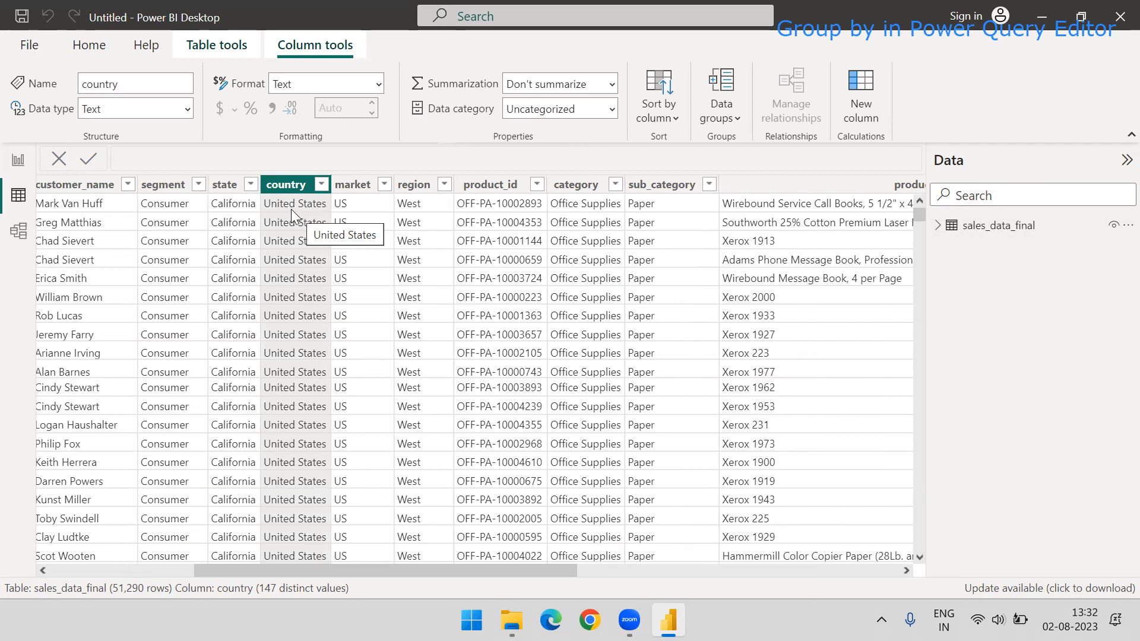
scroll(304, 229, "down", 2)
scroll(304, 230, "down", 5)
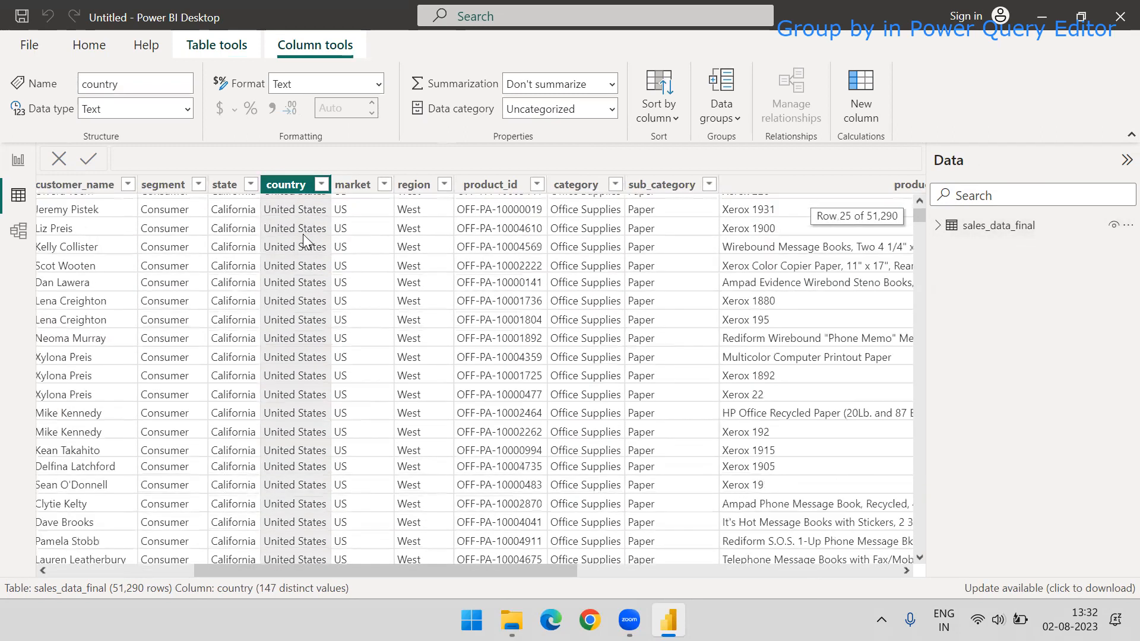
left_click(322, 184)
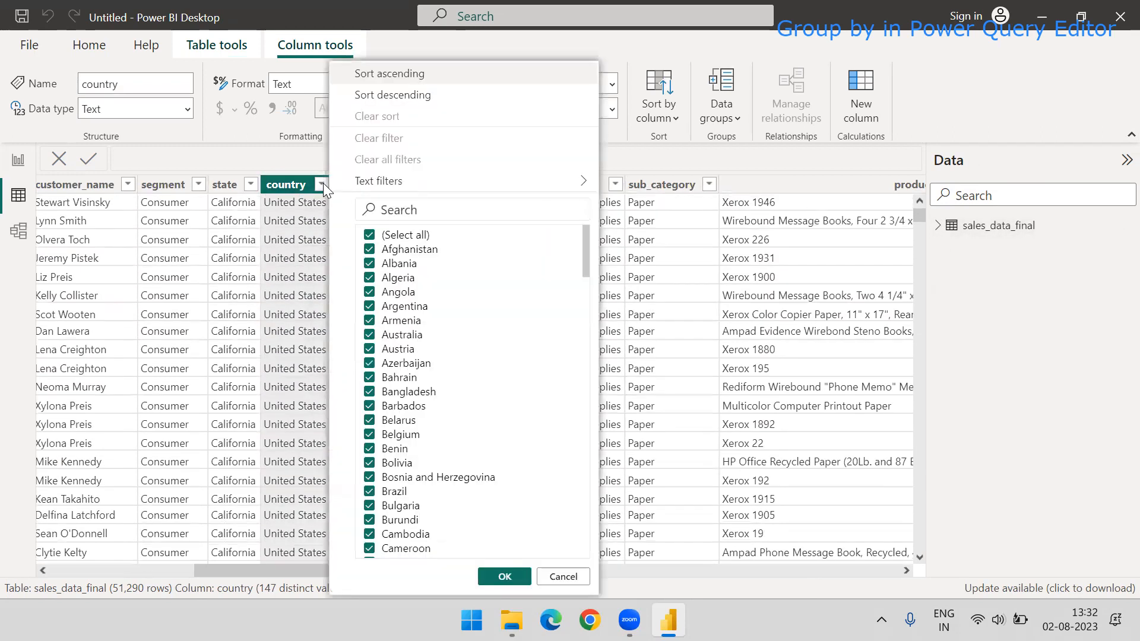
left_click(306, 154)
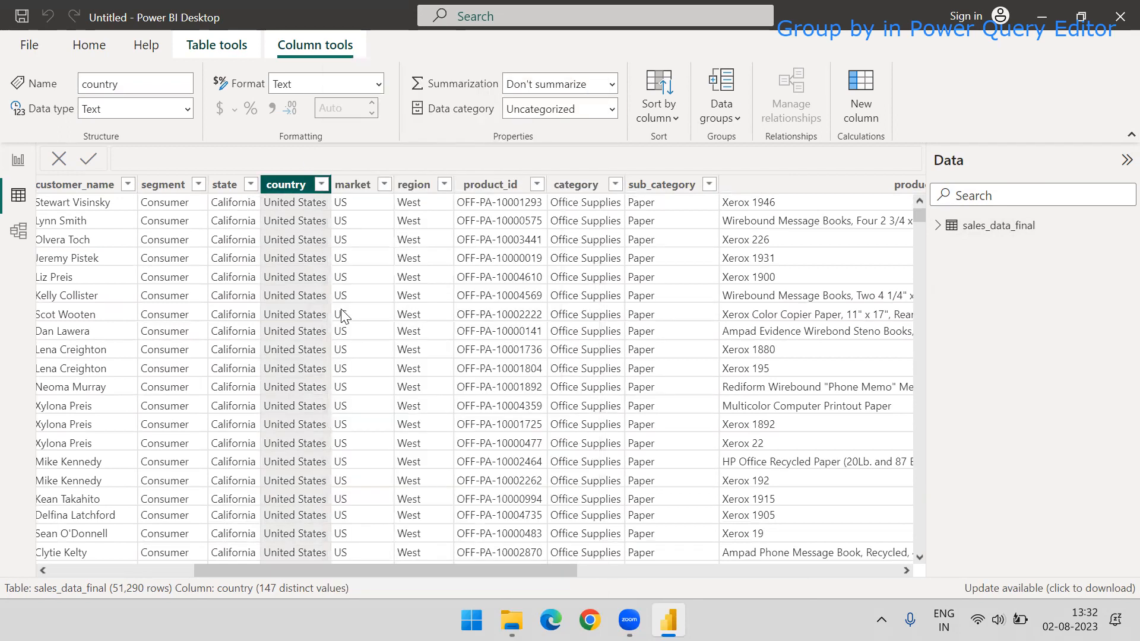
scroll(342, 291, "up", 3)
scroll(341, 291, "up", 4)
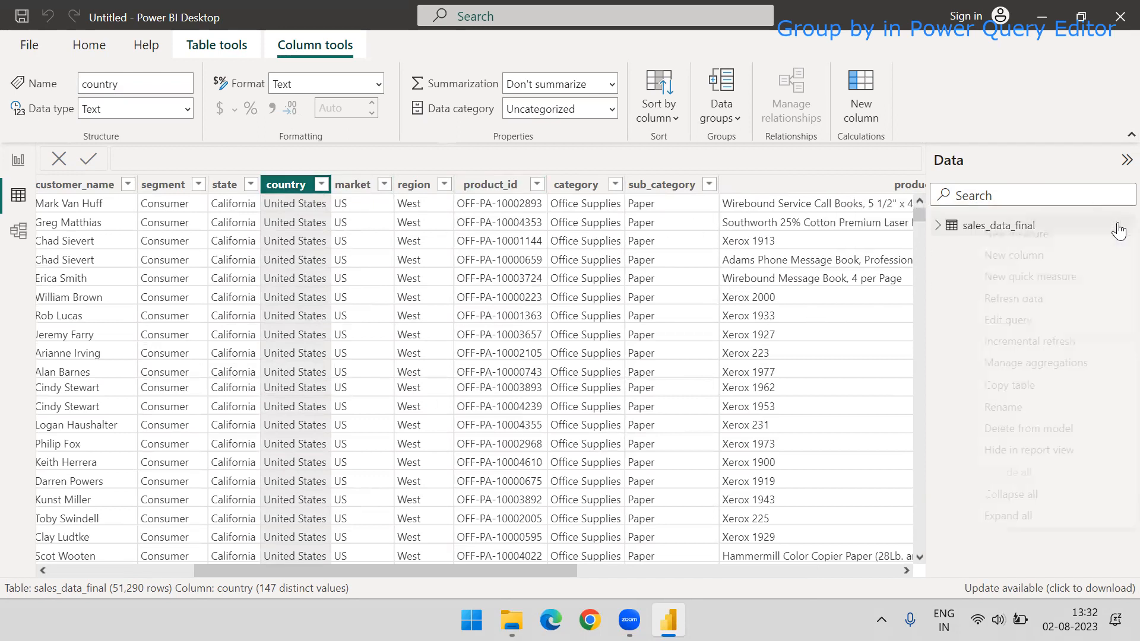
- Open the sales_data_final query for editing in Power Query Editor and maximize the editor window
left_click(1115, 227)
left_click(1037, 318)
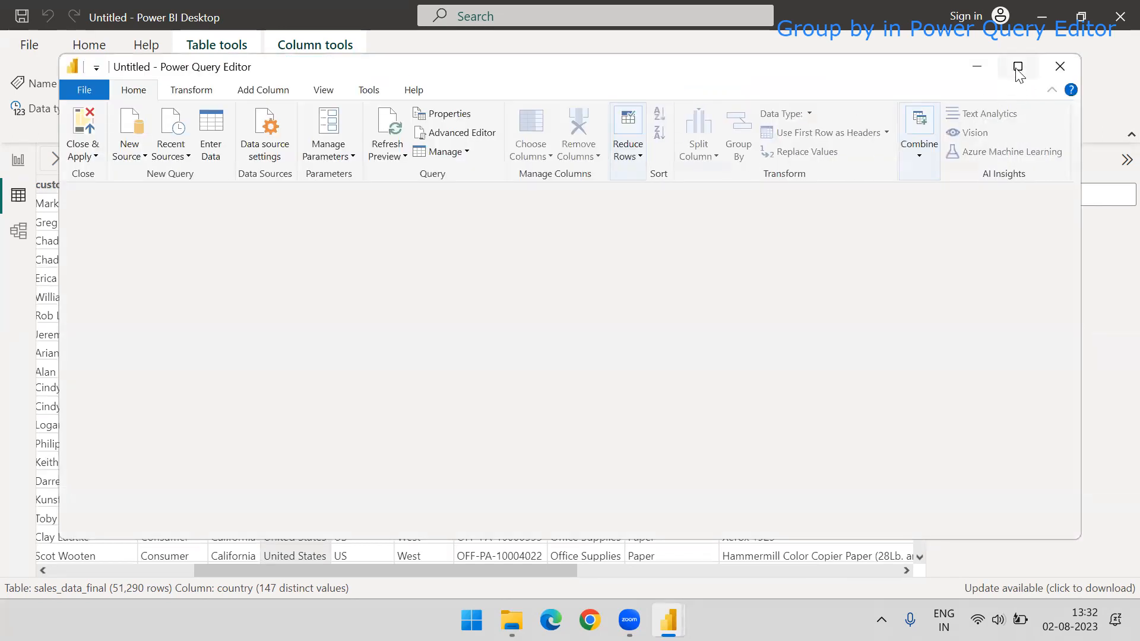
left_click(1017, 66)
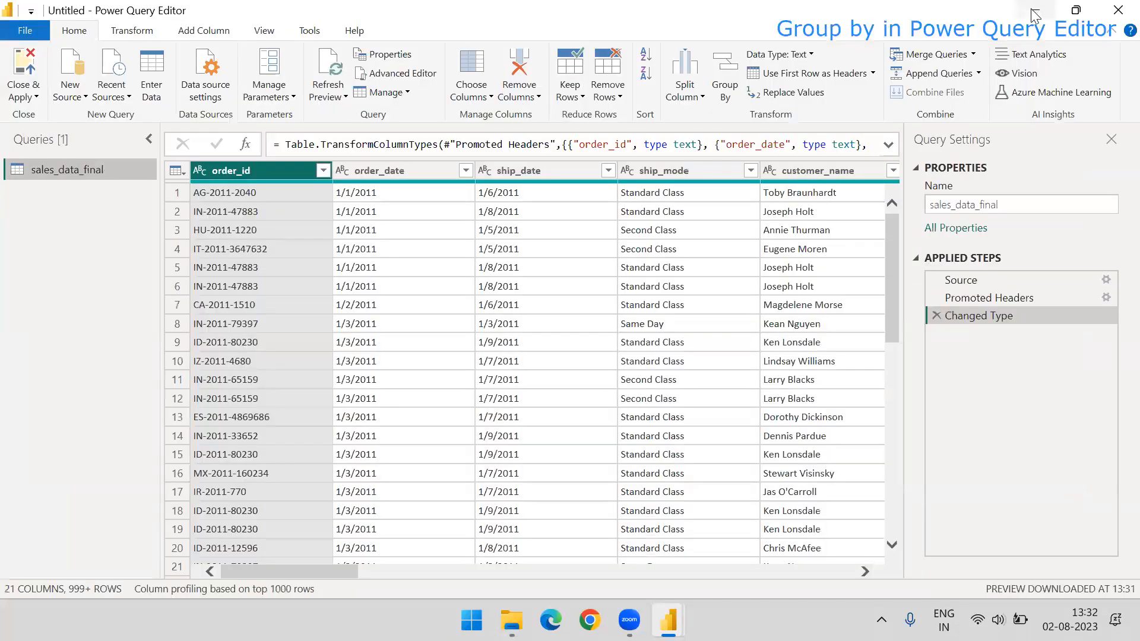
- Review the Transform data options and the table's Edit query command in the main Power BI window, and return to Power Query Editor
left_click(1034, 12)
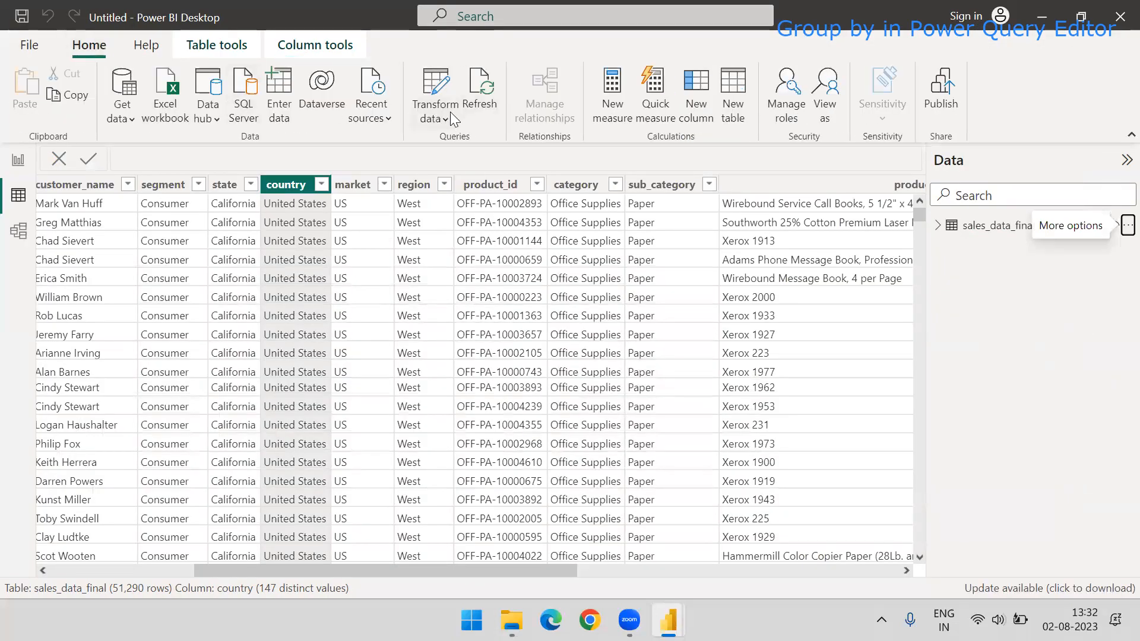
left_click(450, 113)
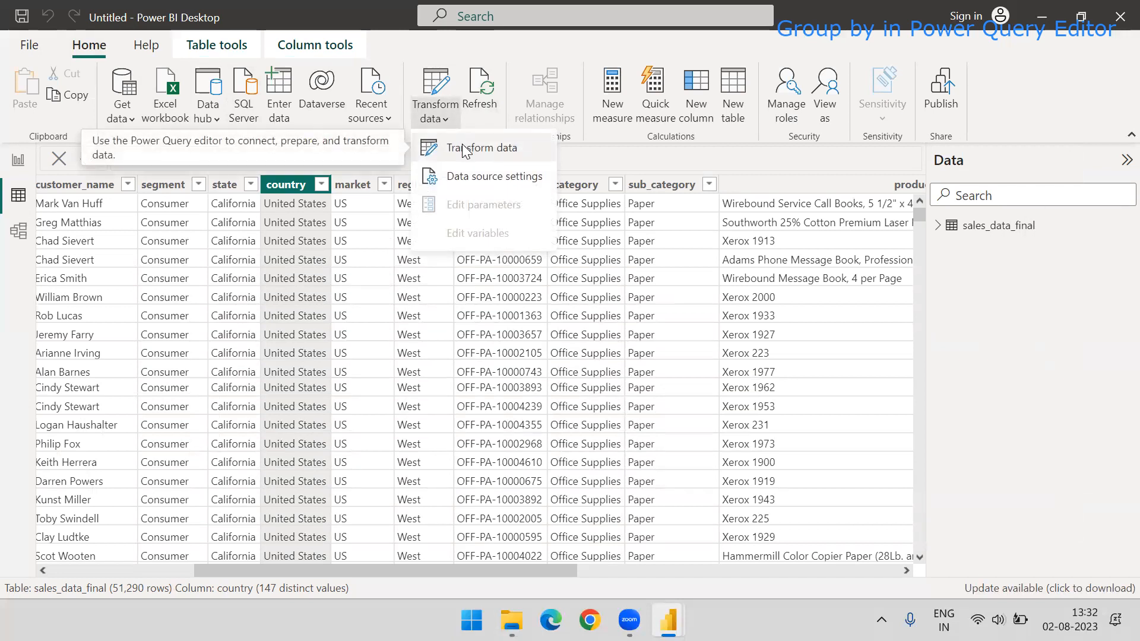
left_click(1056, 275)
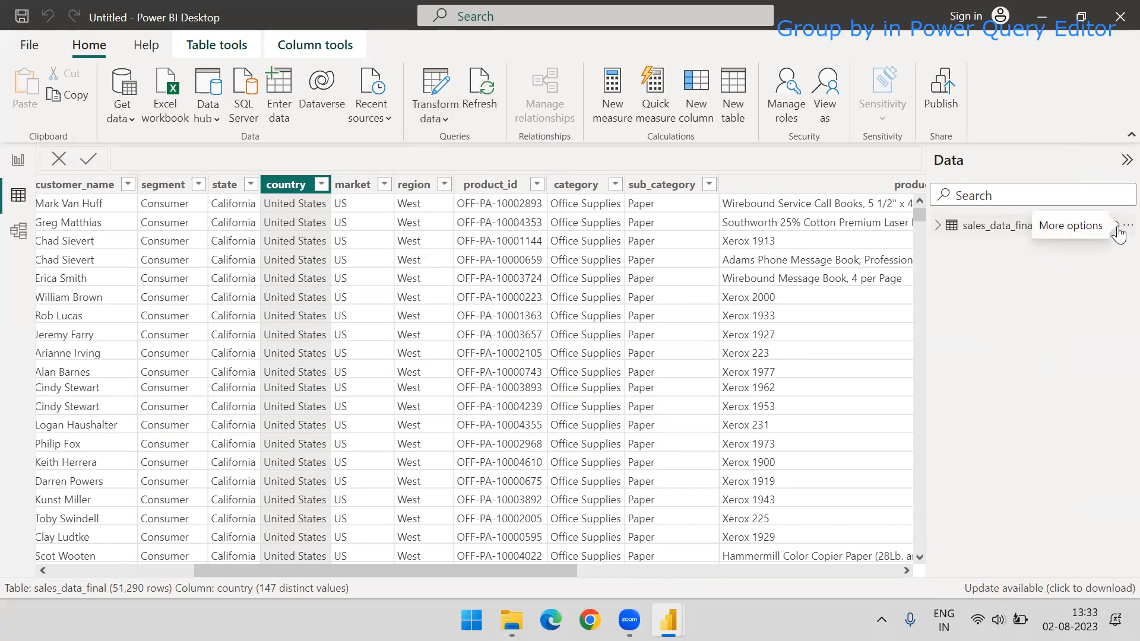
left_click(1119, 233)
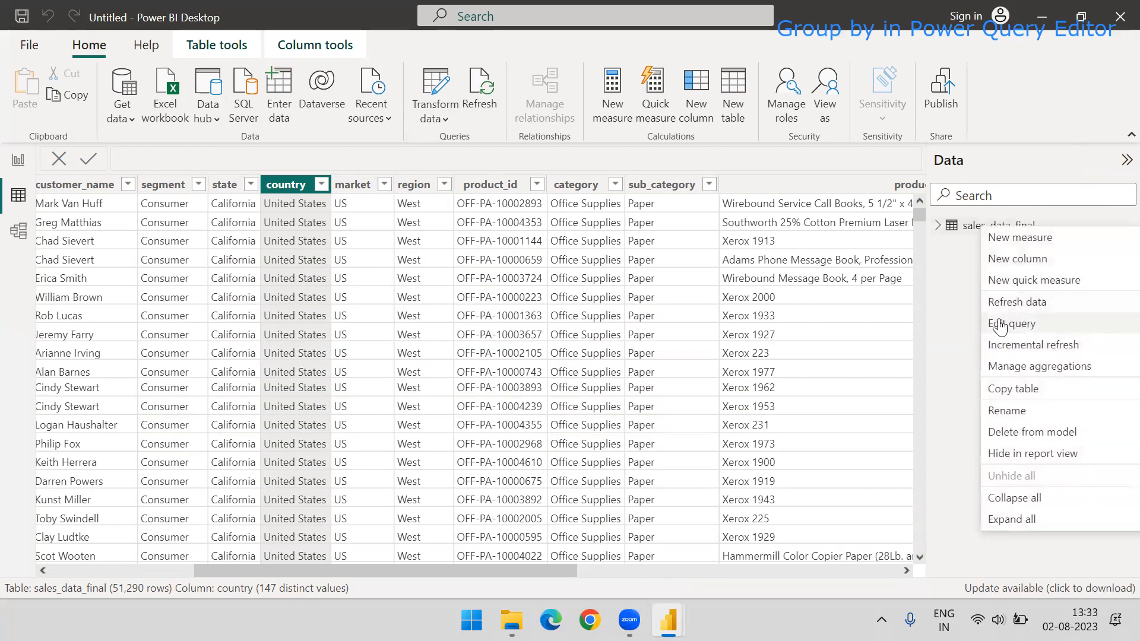
left_click(954, 315)
mouse_move(669, 620)
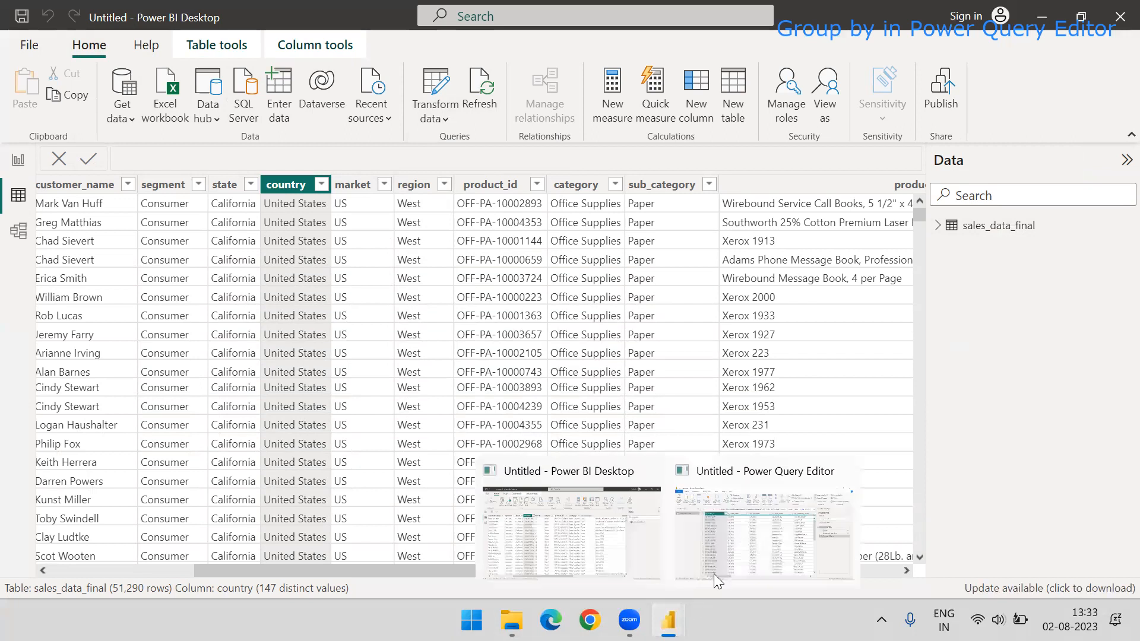
left_click(768, 532)
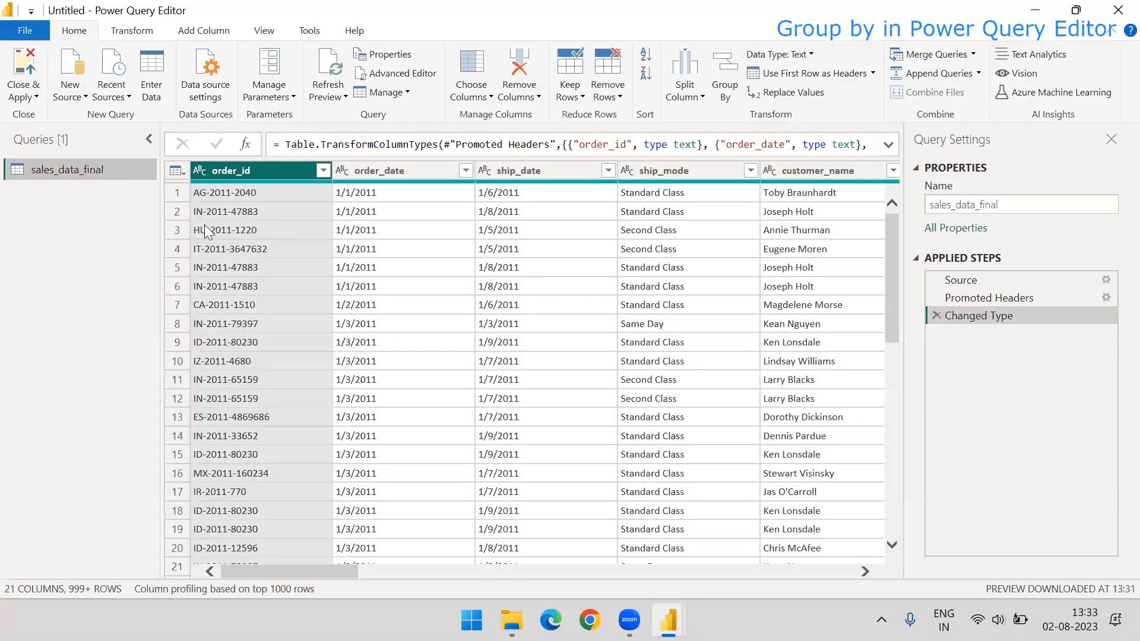
- Examine the state, country, market and region columns of the sales_data_final query as grouping candidates
left_click_drag(302, 573, 402, 570)
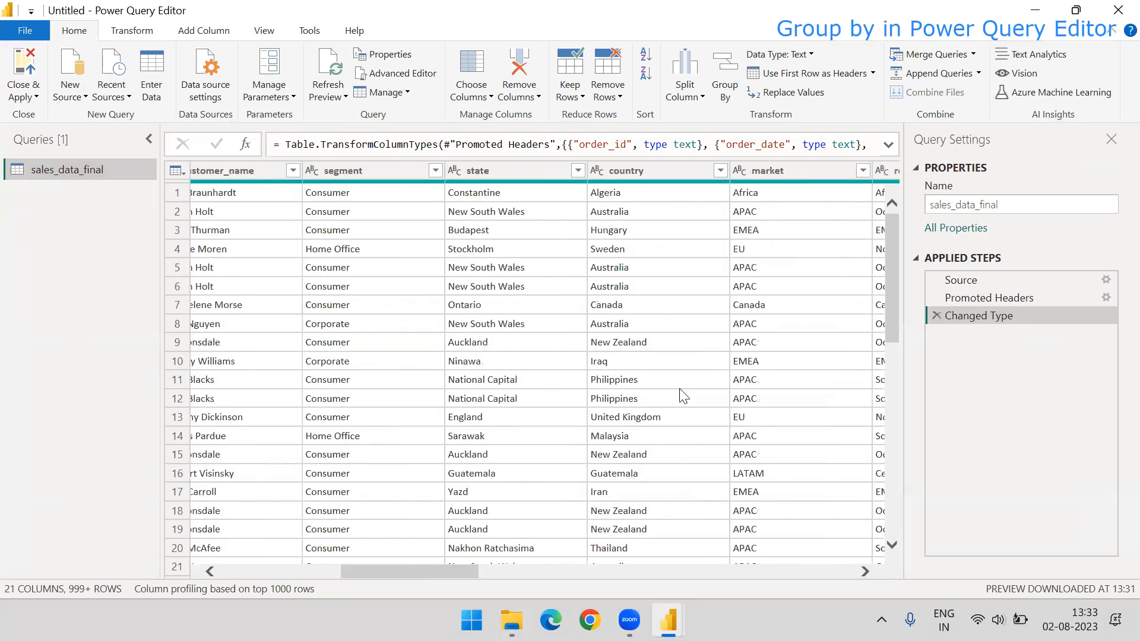
left_click_drag(394, 573, 530, 575)
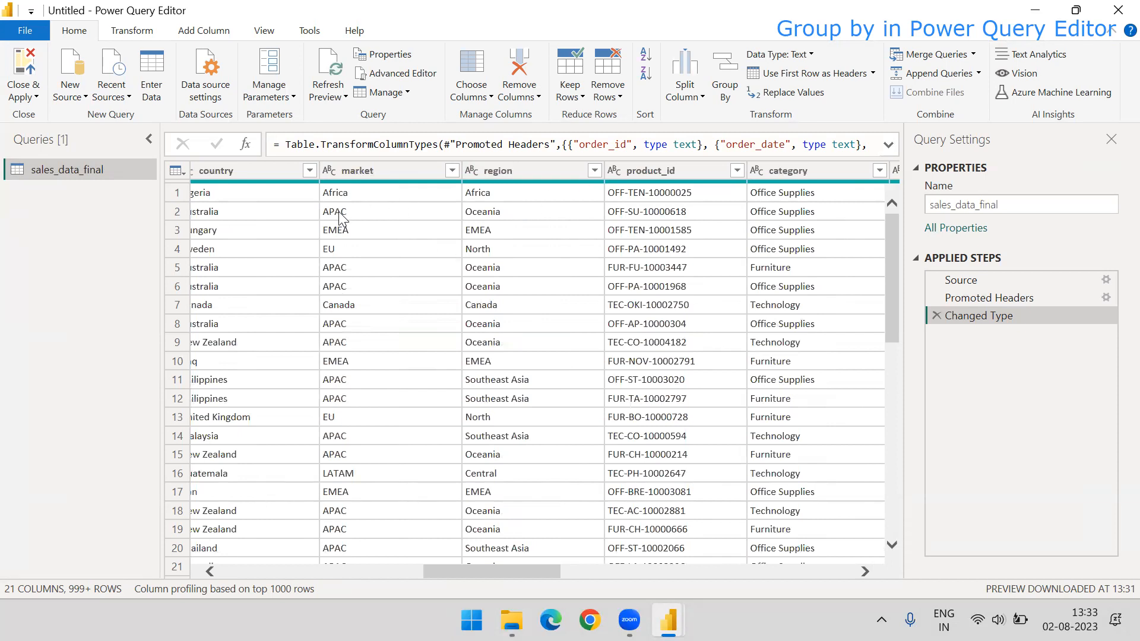
left_click_drag(521, 571, 504, 572)
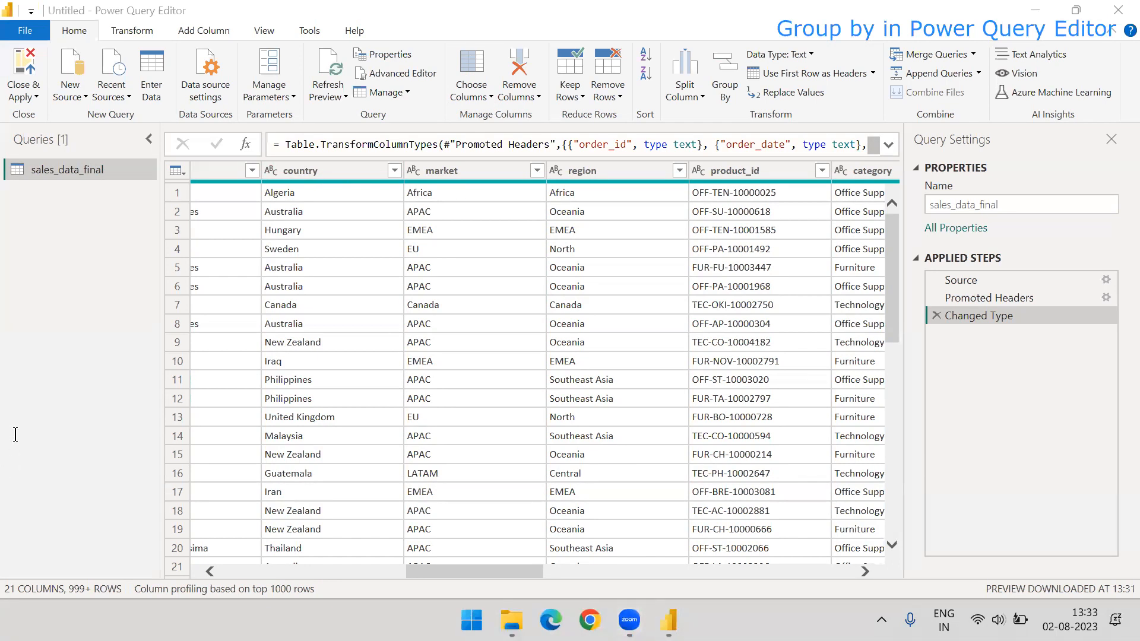
- Annotate the screen with the aggregation names SUM, MIN, MAX and COUNT on separate lines, and clear the annotation
left_click(14, 249)
type("SUM")
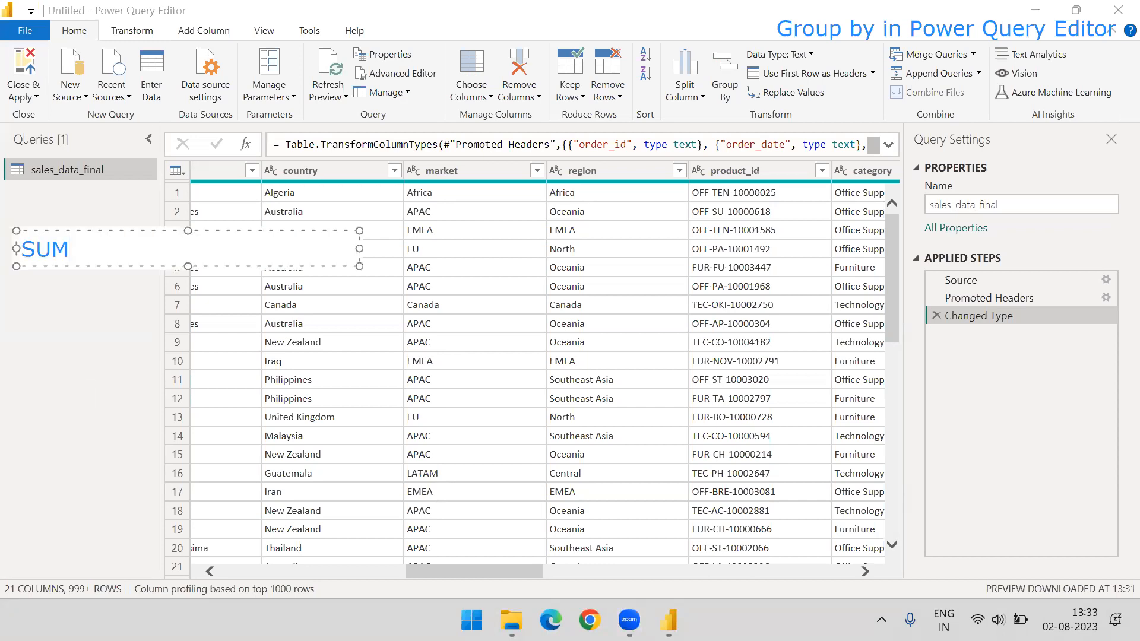
key("Return")
type("MIN")
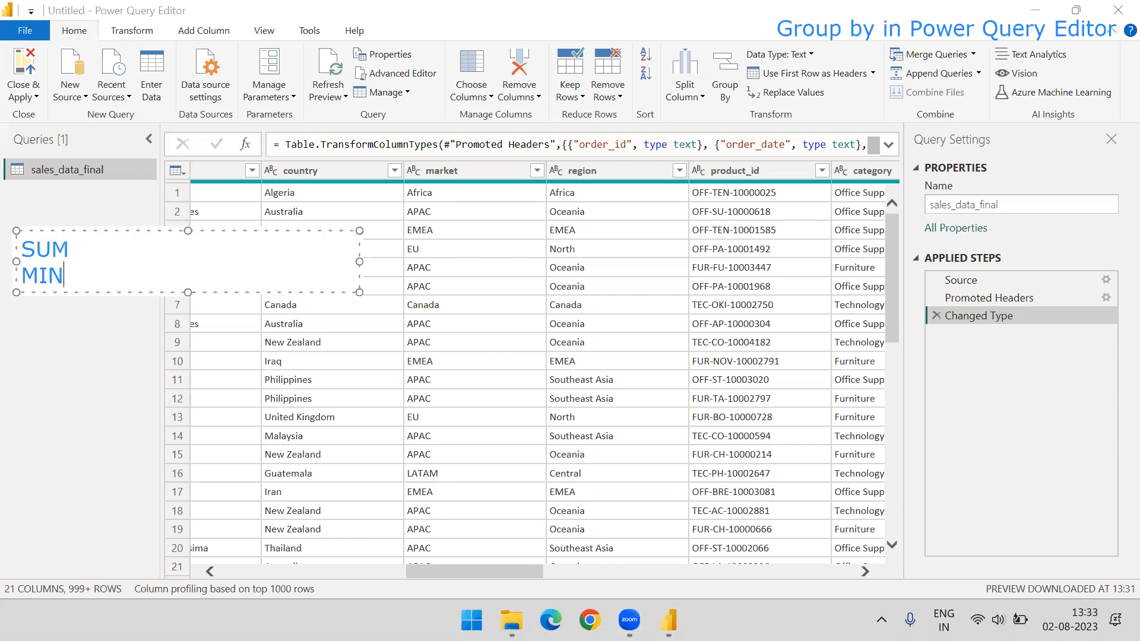
key("Return")
type("MAX")
key("Return")
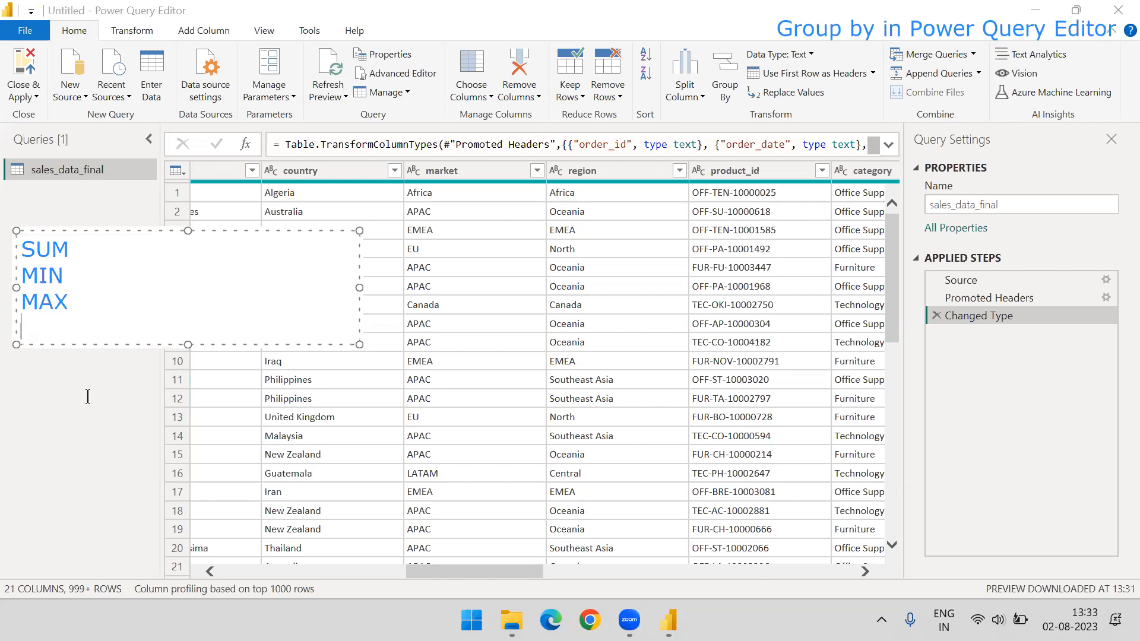
type("COUNT")
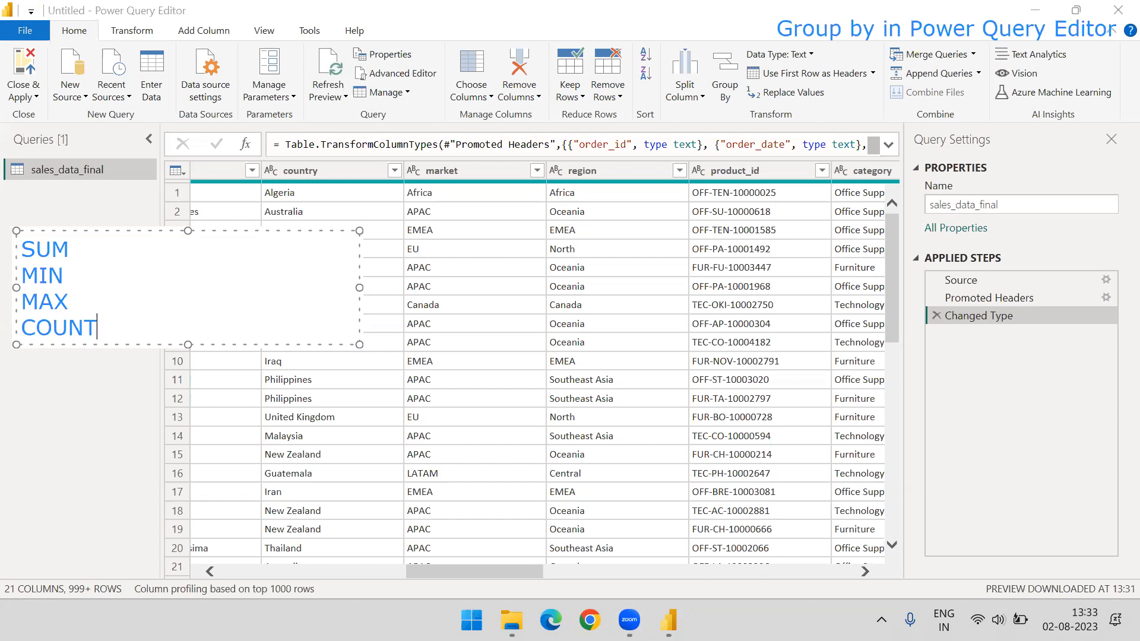
left_click(310, 240)
left_click(326, 223)
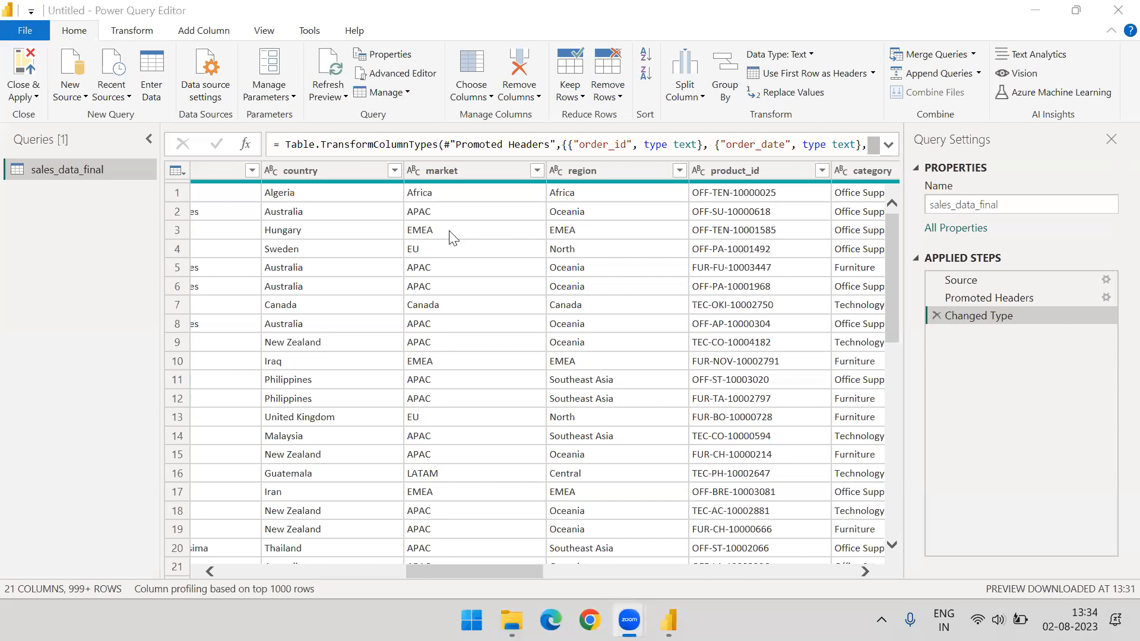
- Look through the region, product_id, category, sub_category and product_name columns of the query
left_click_drag(474, 575, 581, 571)
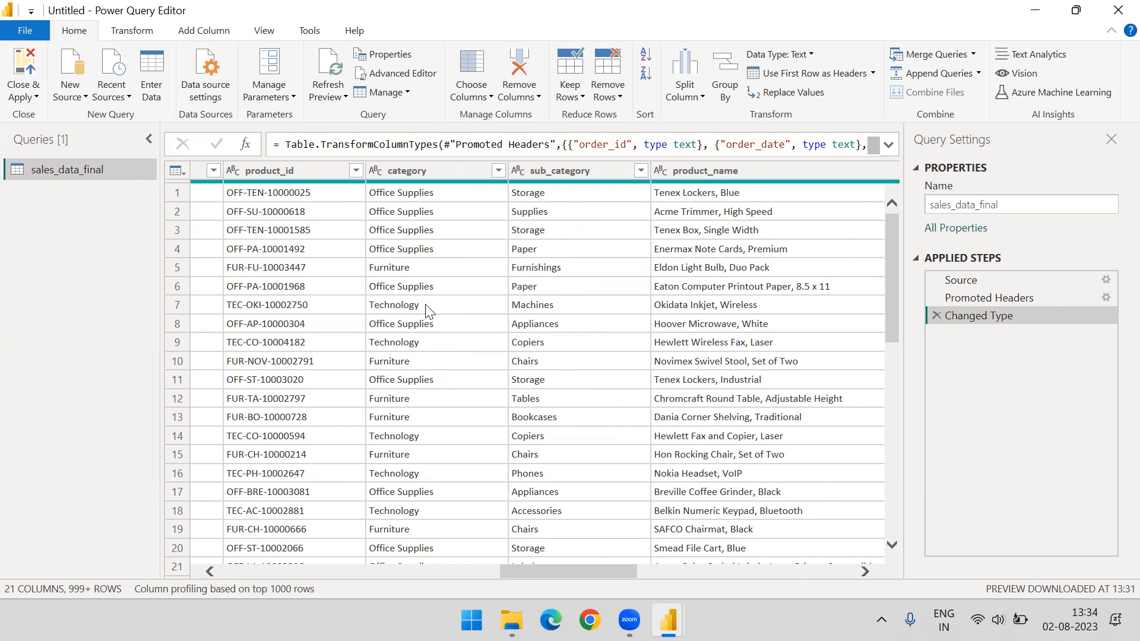
mouse_move(512, 621)
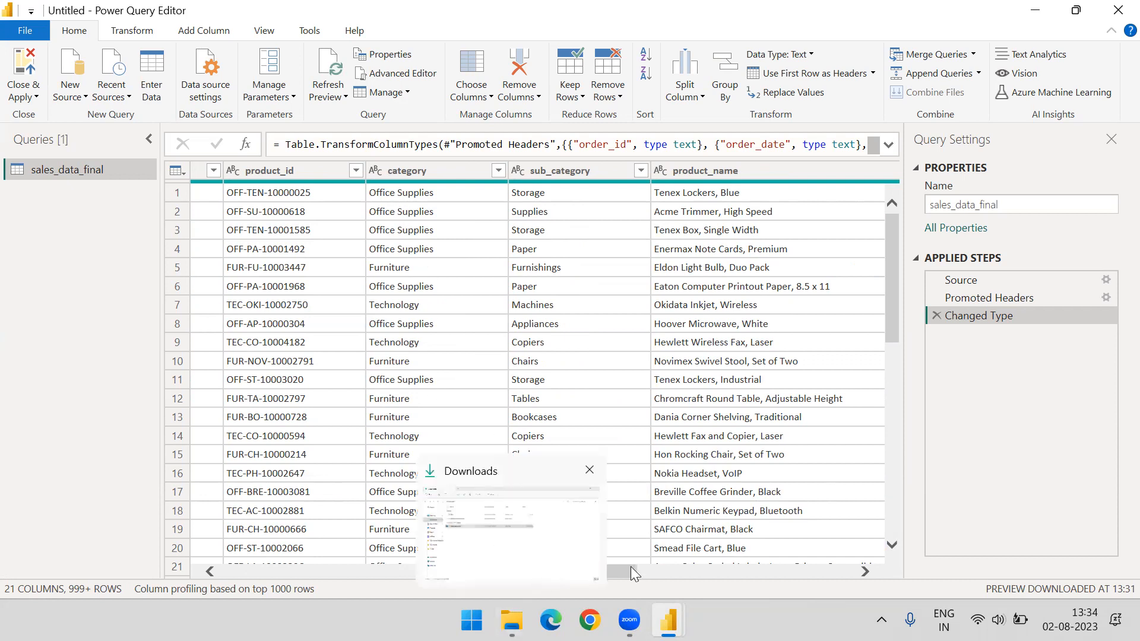
left_click_drag(620, 573, 561, 573)
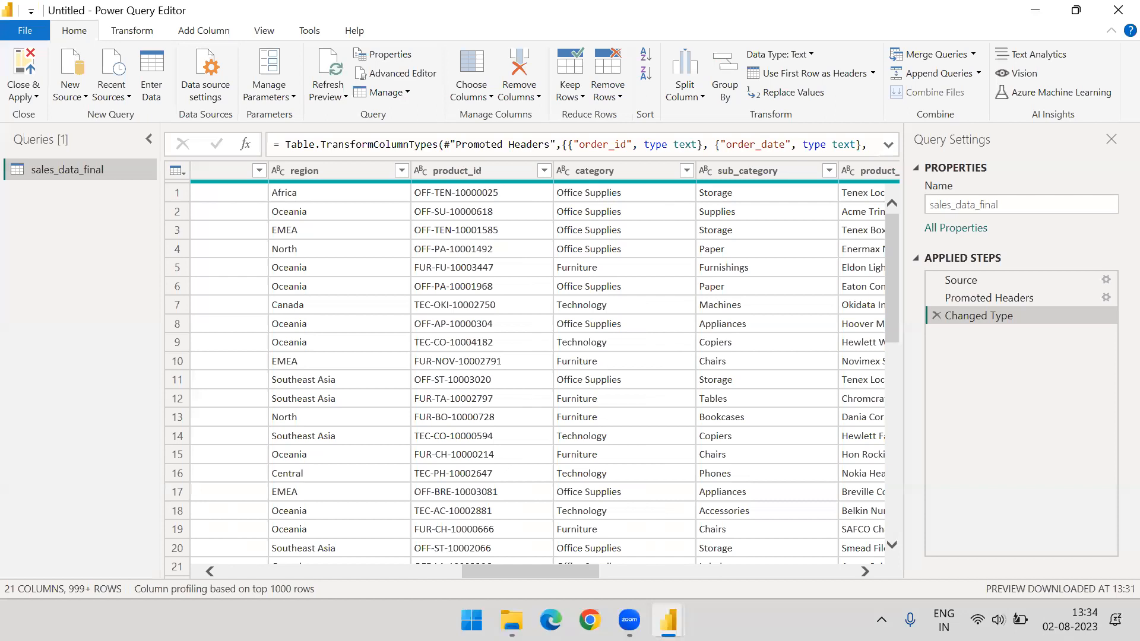
- Point out the Group By command among the Home and Transform commands with arrows, and clear the arrows
left_click_drag(24, 288, 713, 102)
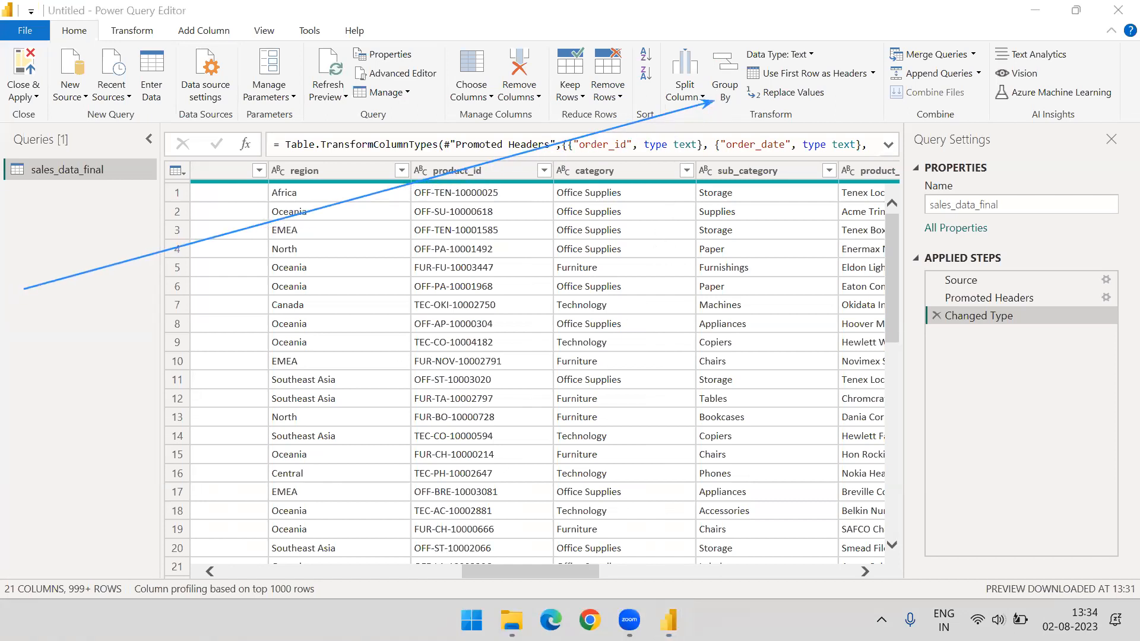
left_click(130, 36)
left_click(131, 36)
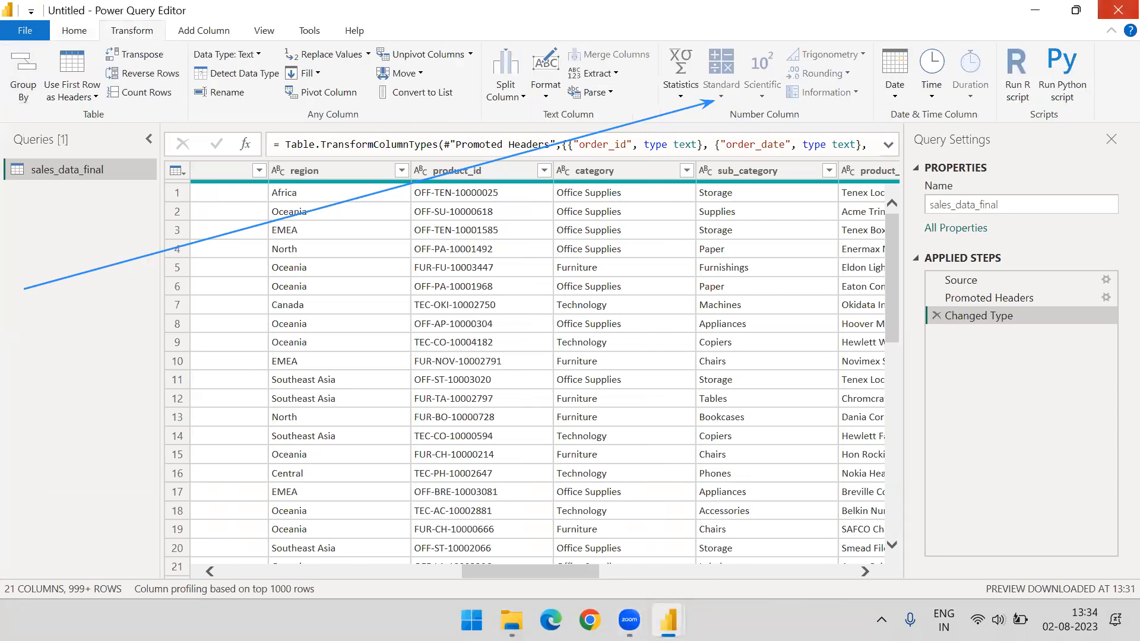
left_click_drag(95, 374, 37, 102)
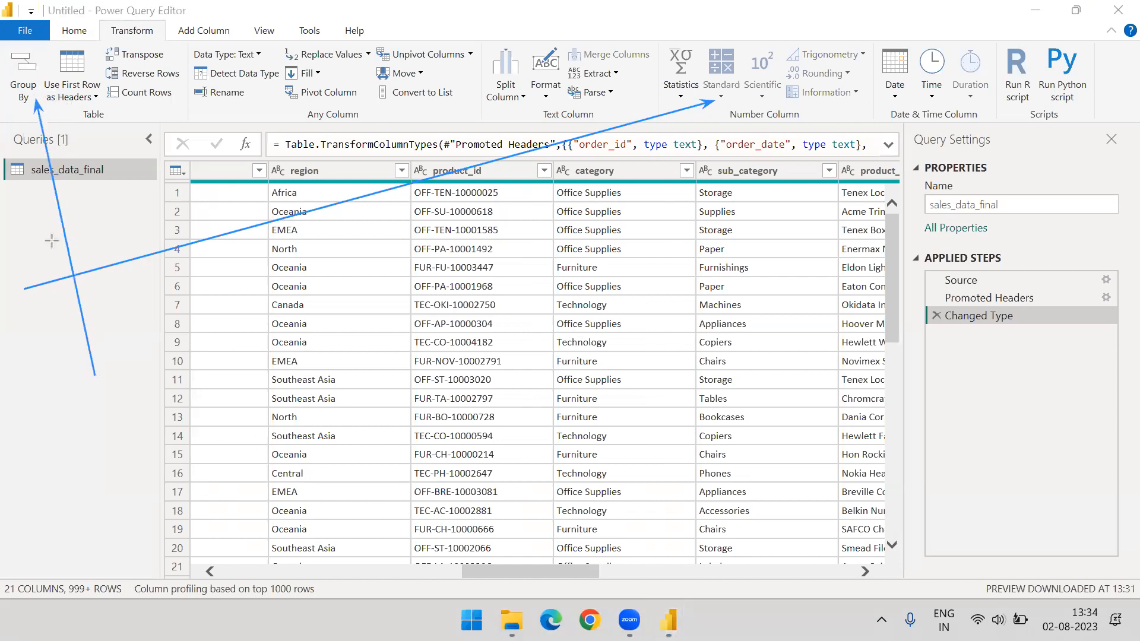
key("Escape")
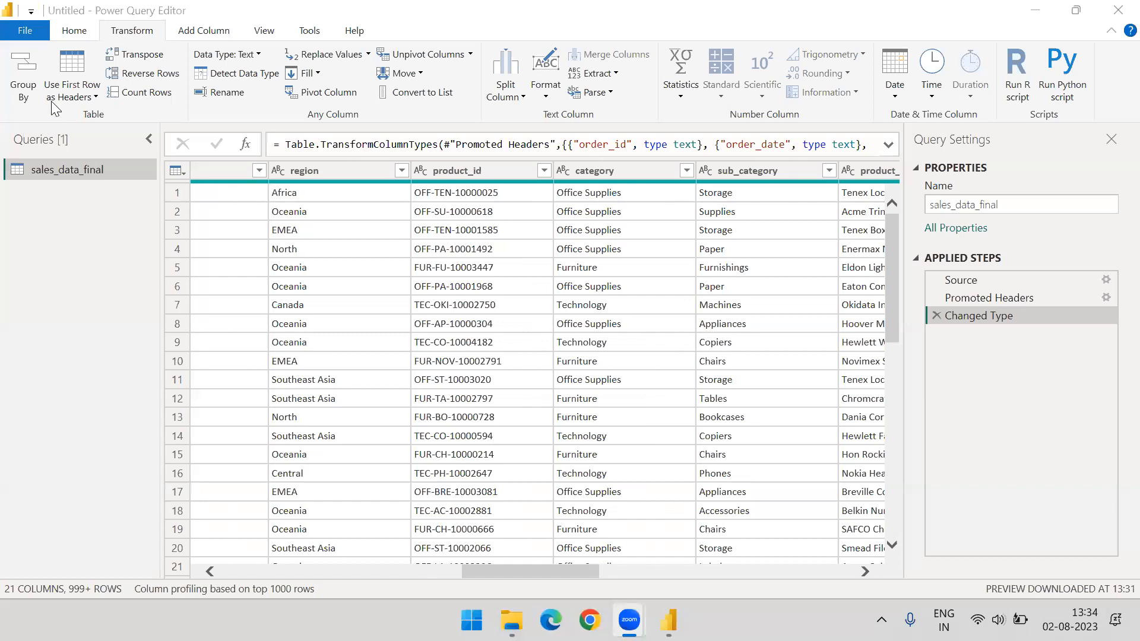
- Open Group By for the sales_data_final query, compare the Basic and Advanced modes, and keep Basic
left_click(23, 78)
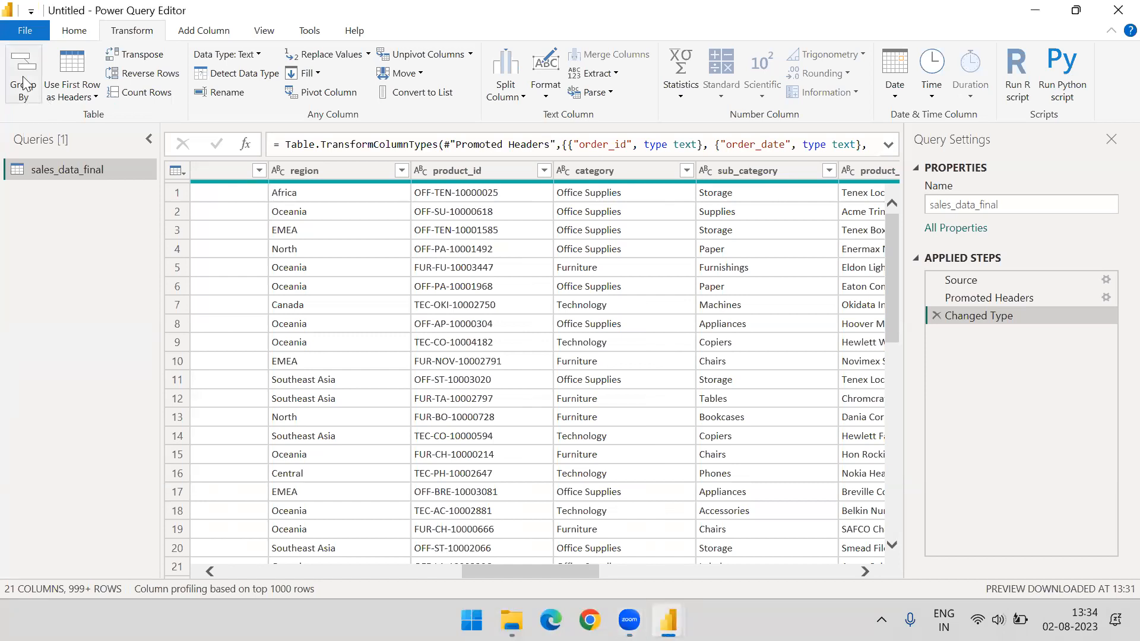
left_click(24, 83)
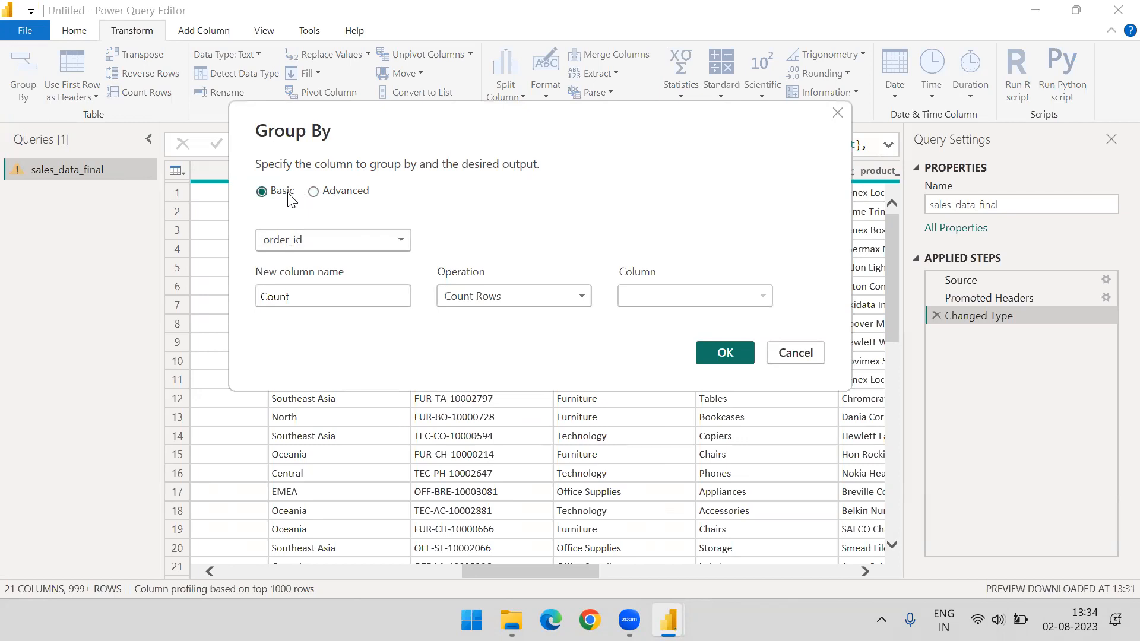
left_click(315, 192)
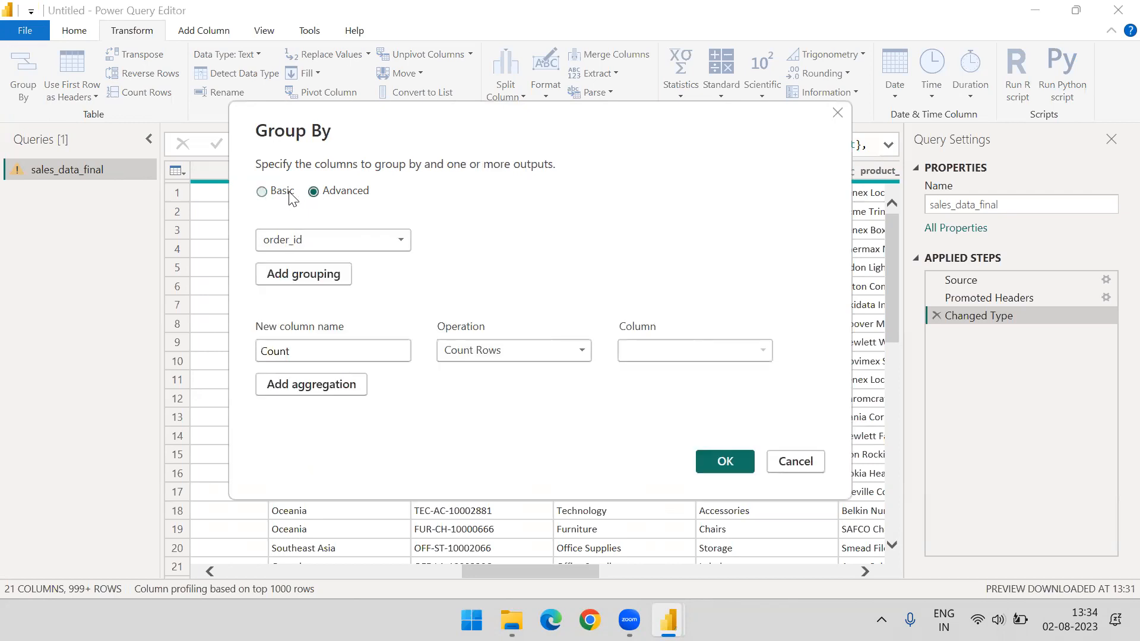
left_click(290, 194)
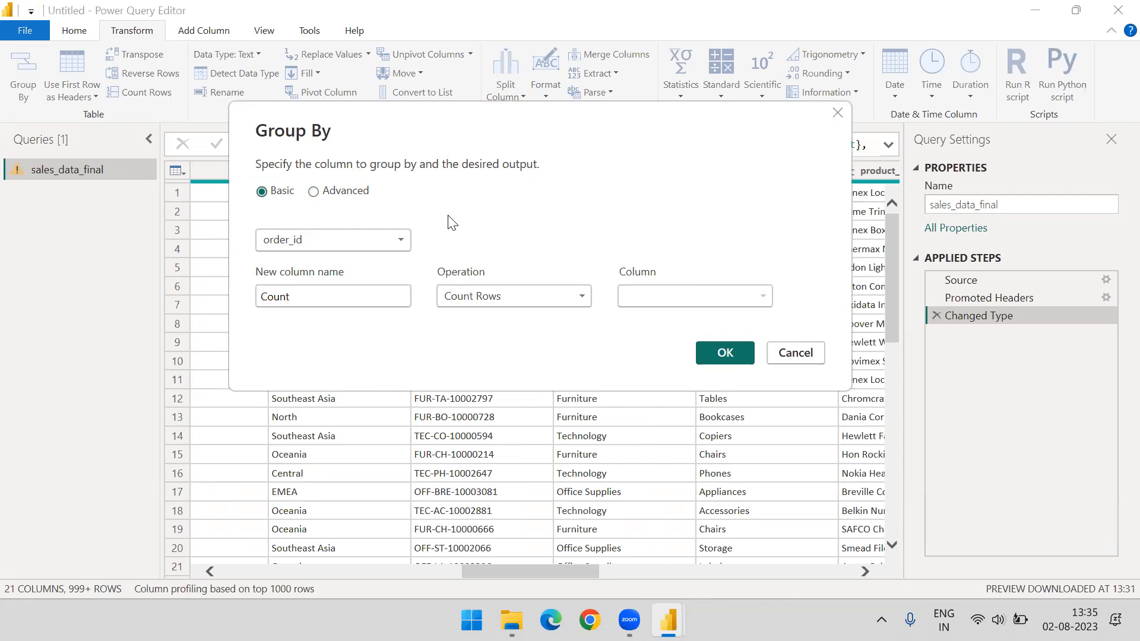
- Look through the available grouping columns and choose country as the column to group by
left_click(382, 243)
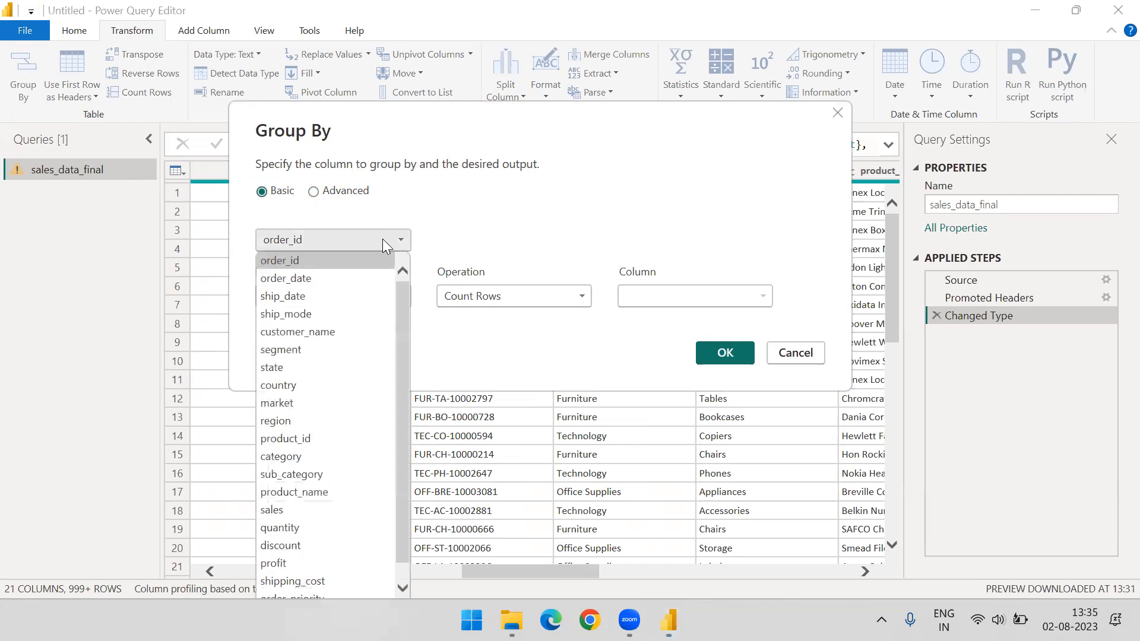
left_click(496, 203)
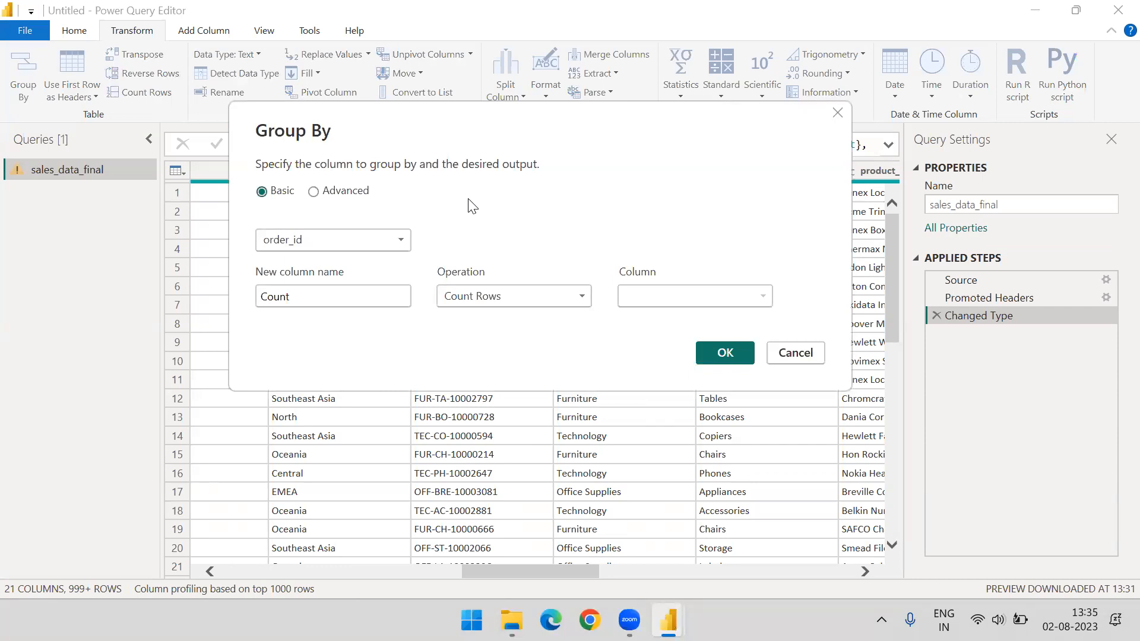
left_click(385, 235)
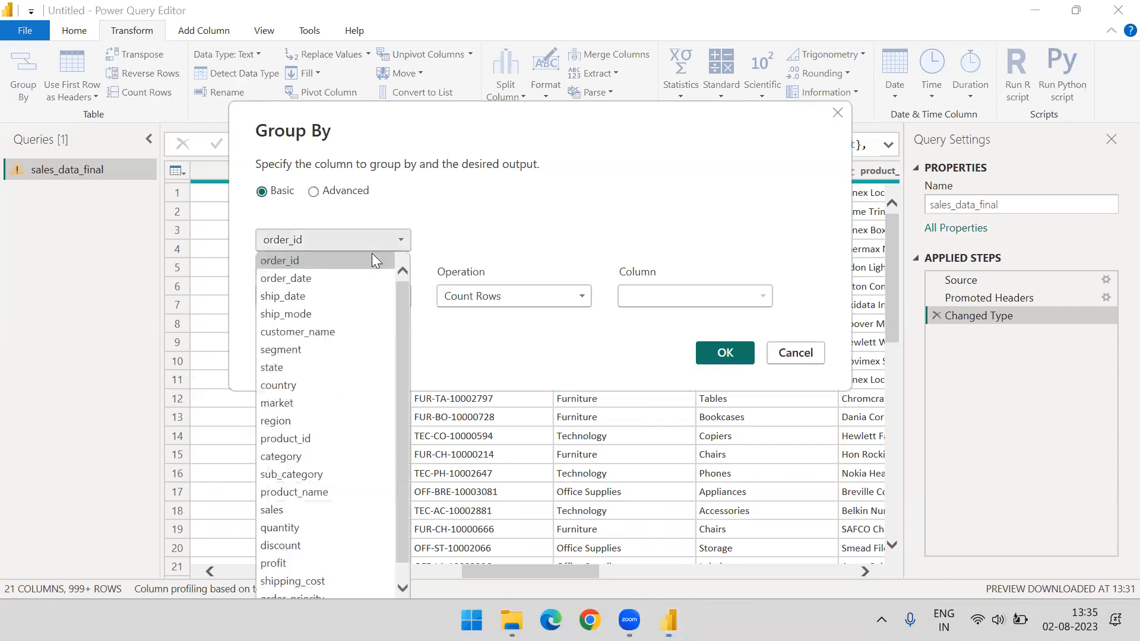
left_click(313, 385)
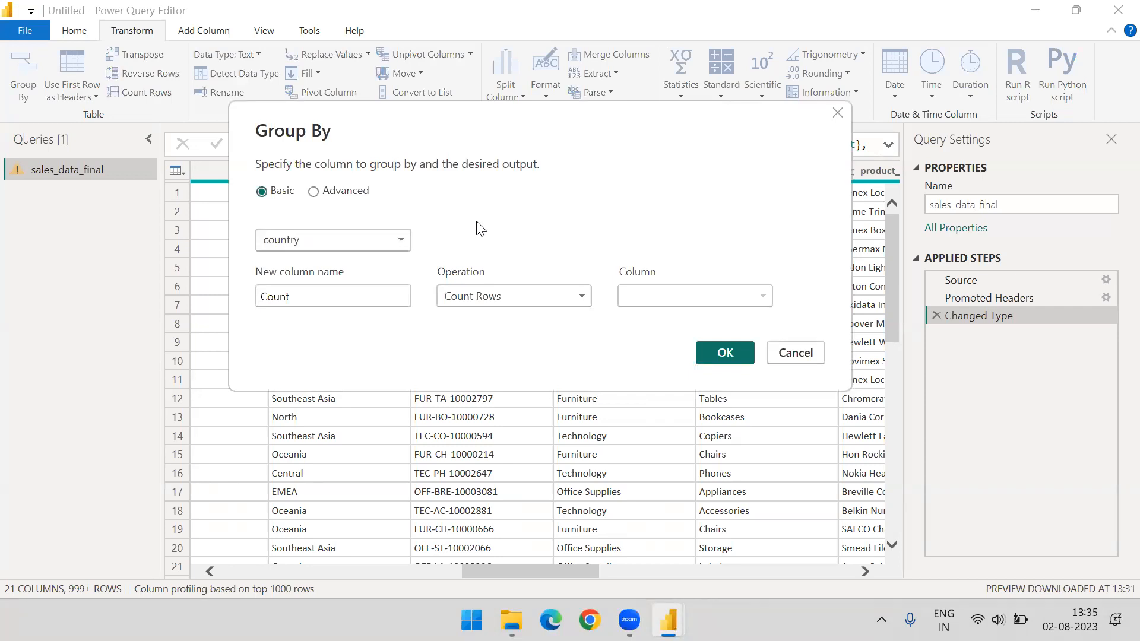
- Name the new aggregated column "Sum of Sales" in the Group By settings
left_click_drag(303, 296, 230, 295)
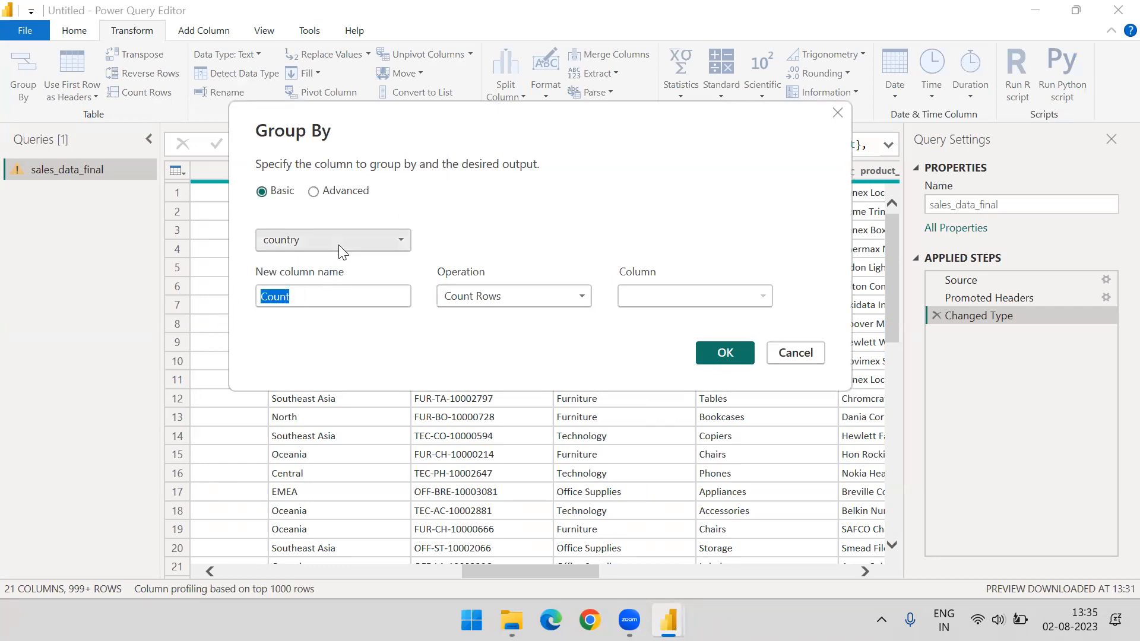
key("BackSpace")
type("SUM")
key("BackSpace")
key("BackSpace")
key("BackSpace")
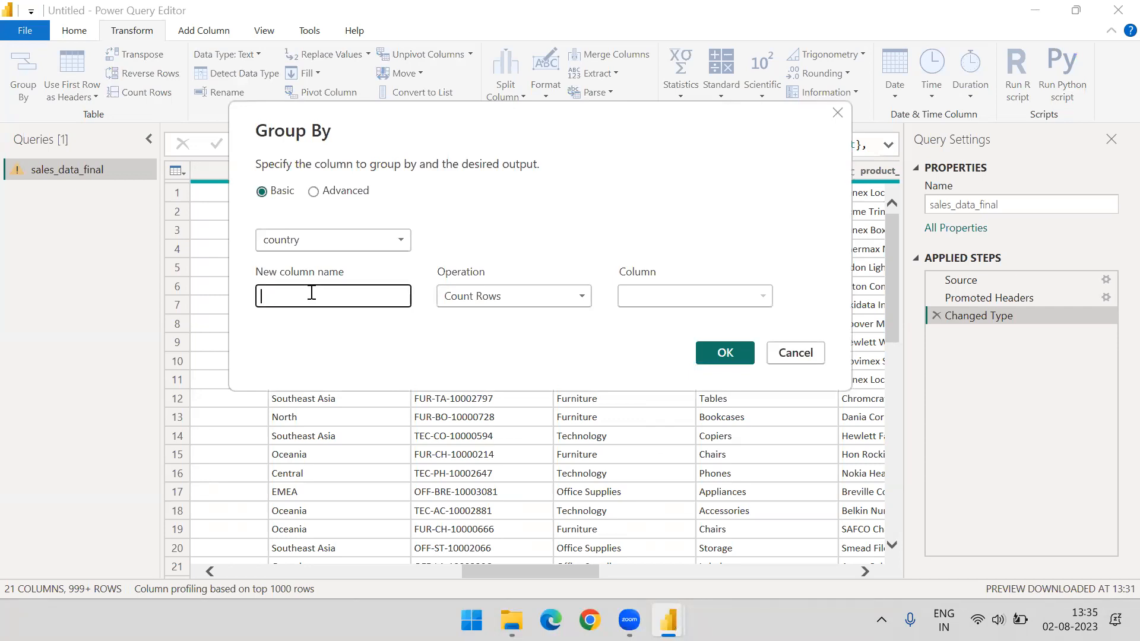
type("Sum of Sales")
left_click(531, 239)
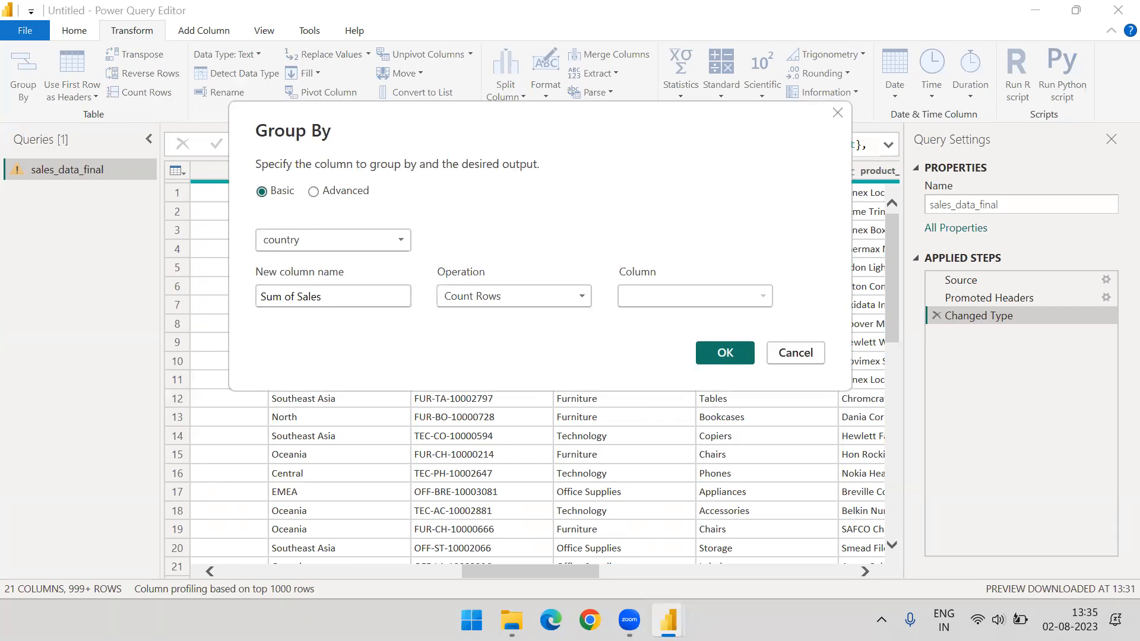
- Set the aggregation operation to Sum on the sales column and apply the grouping
left_click_drag(585, 213, 510, 281)
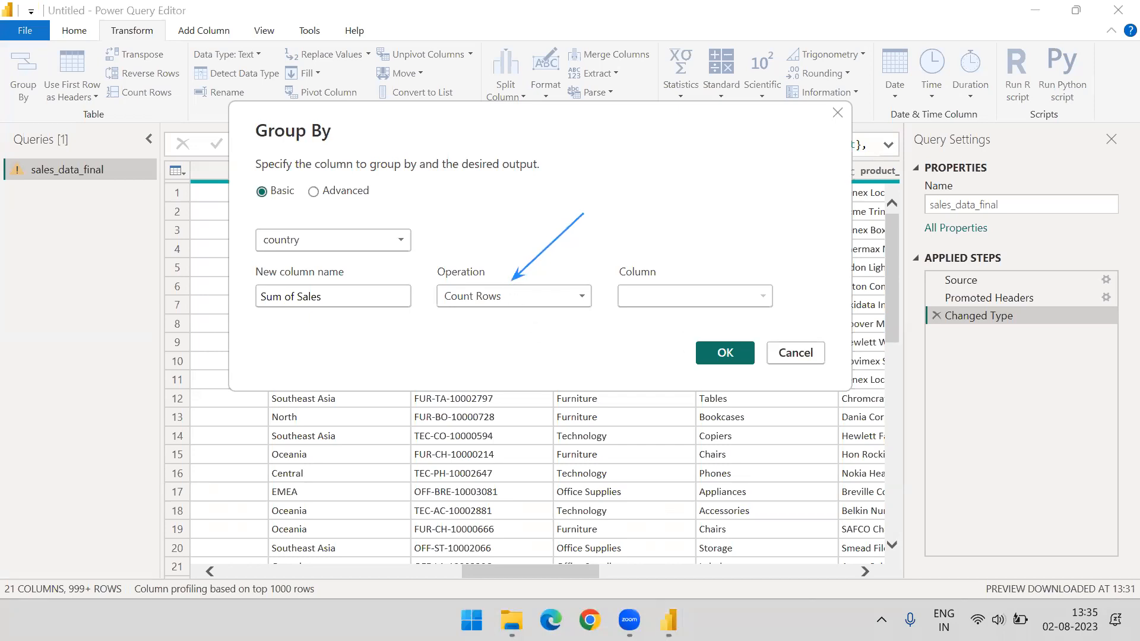
left_click(582, 295)
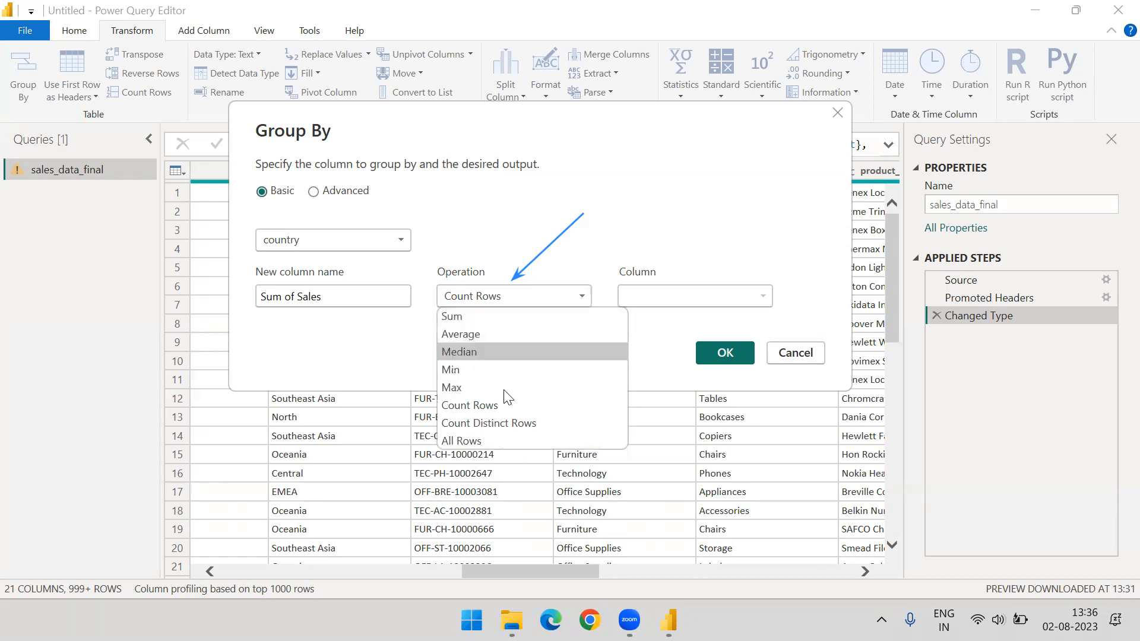
left_click(491, 319)
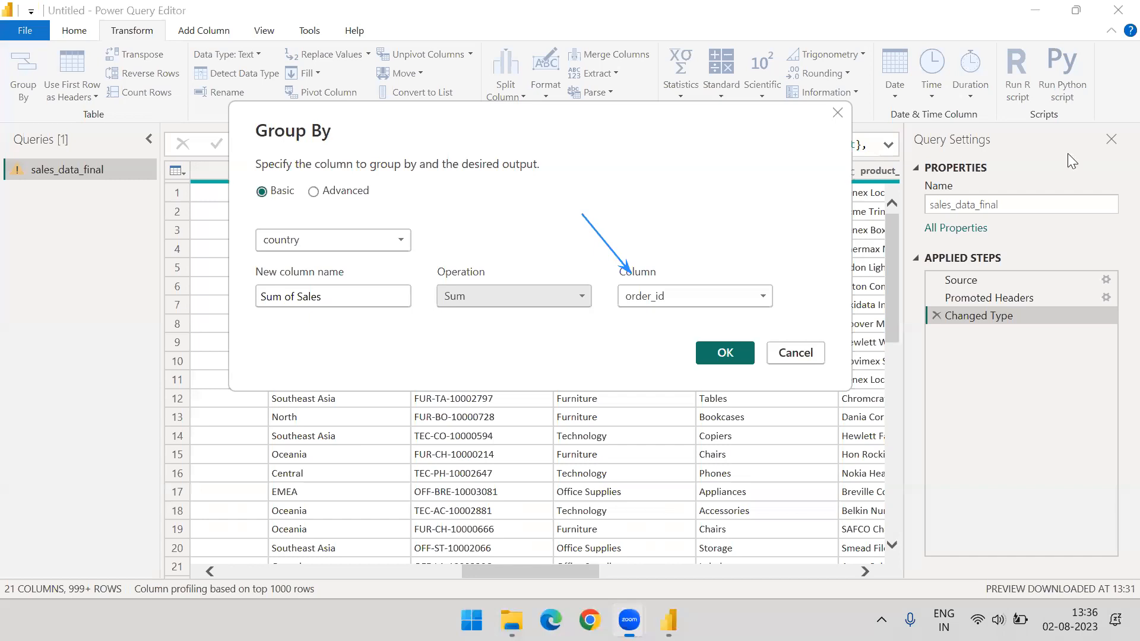
left_click(762, 295)
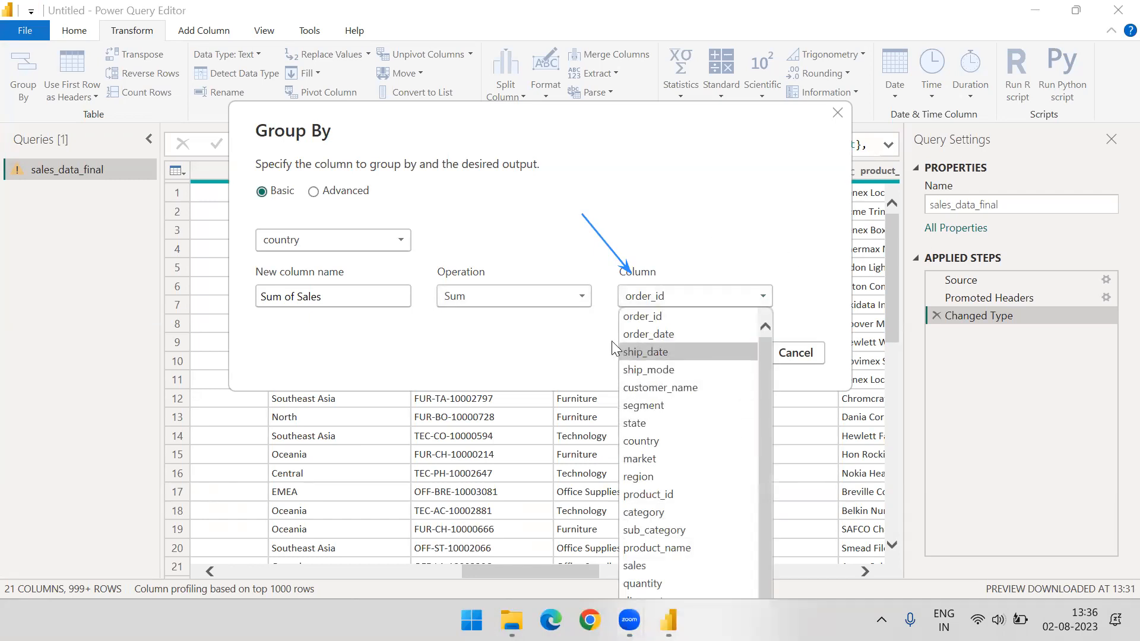
scroll(684, 380, "down", 1)
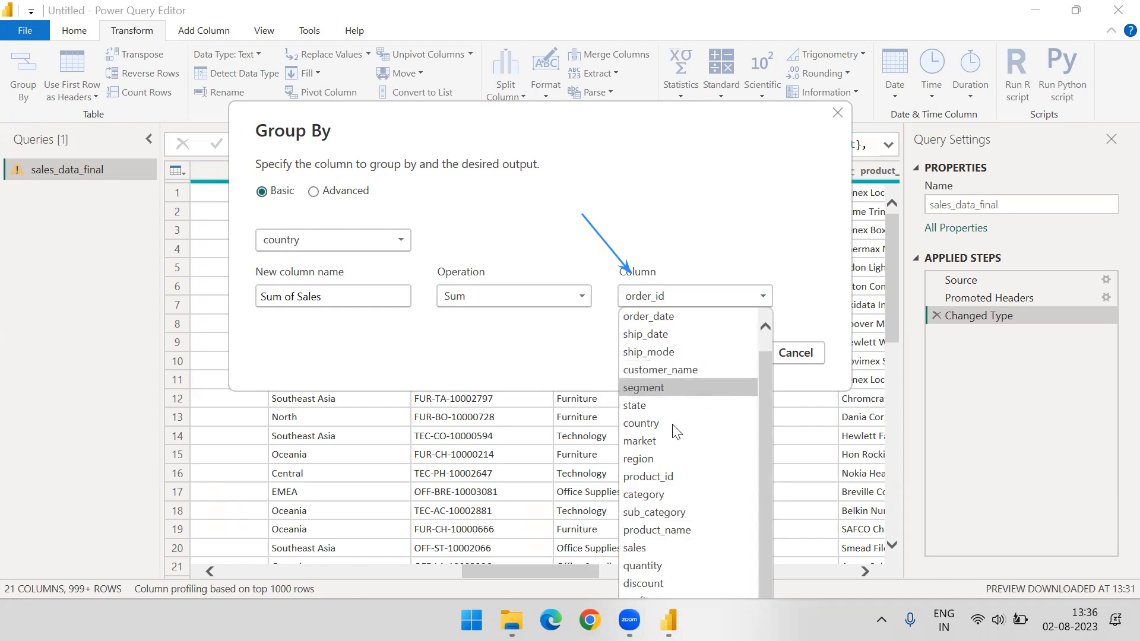
left_click(643, 547)
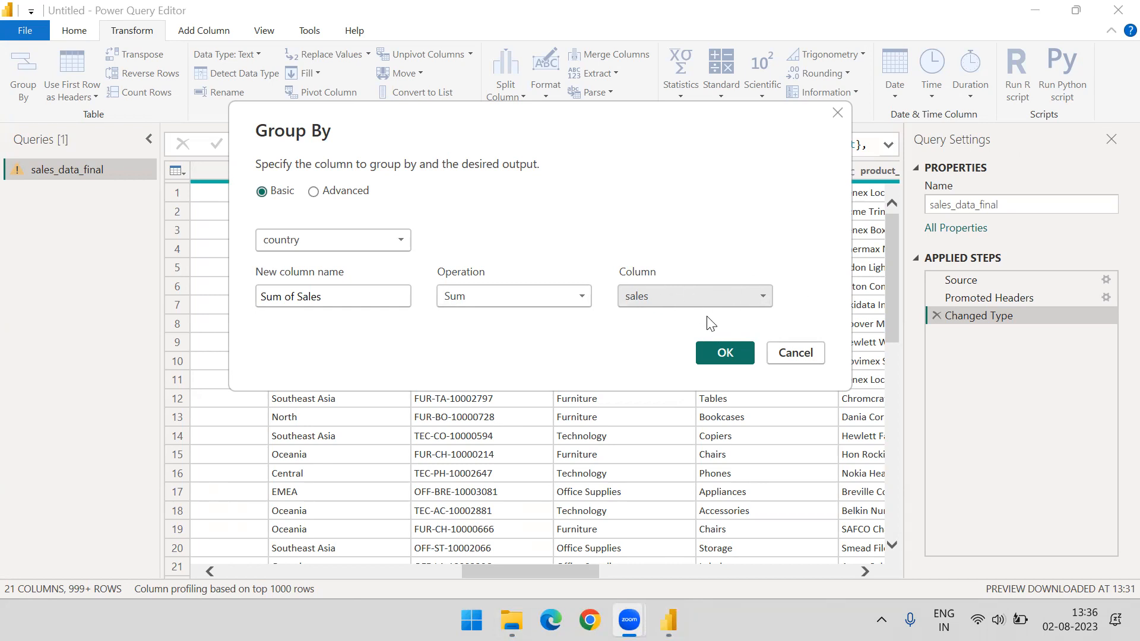
left_click(719, 354)
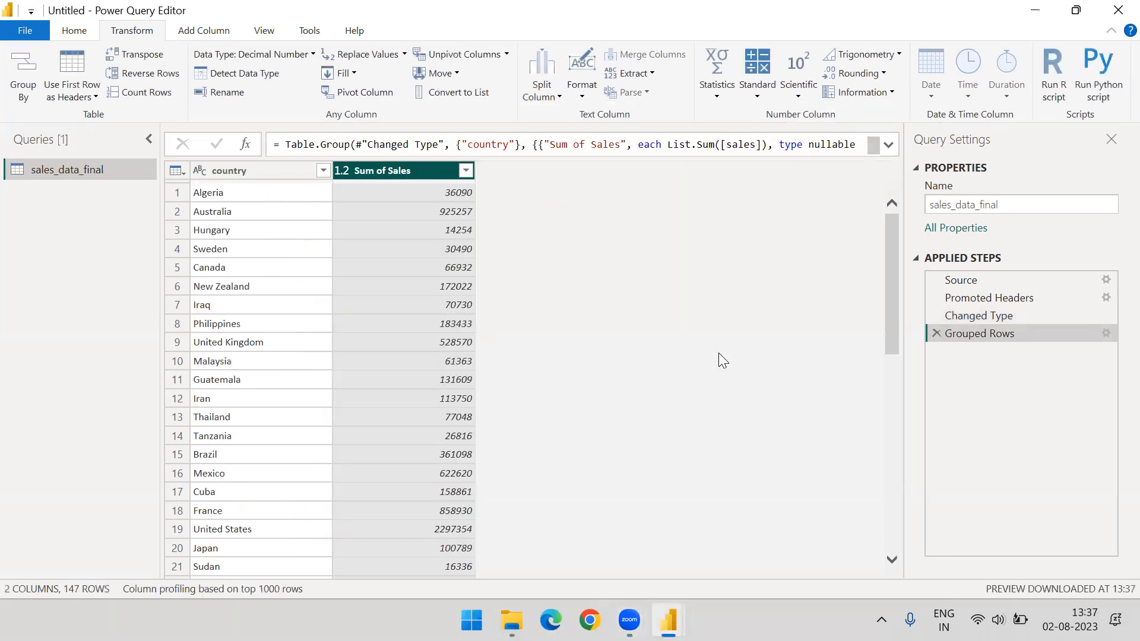
- Examine the grouped table's country and Sum of Sales columns from the first row to the last
scroll(315, 224, "down", 20)
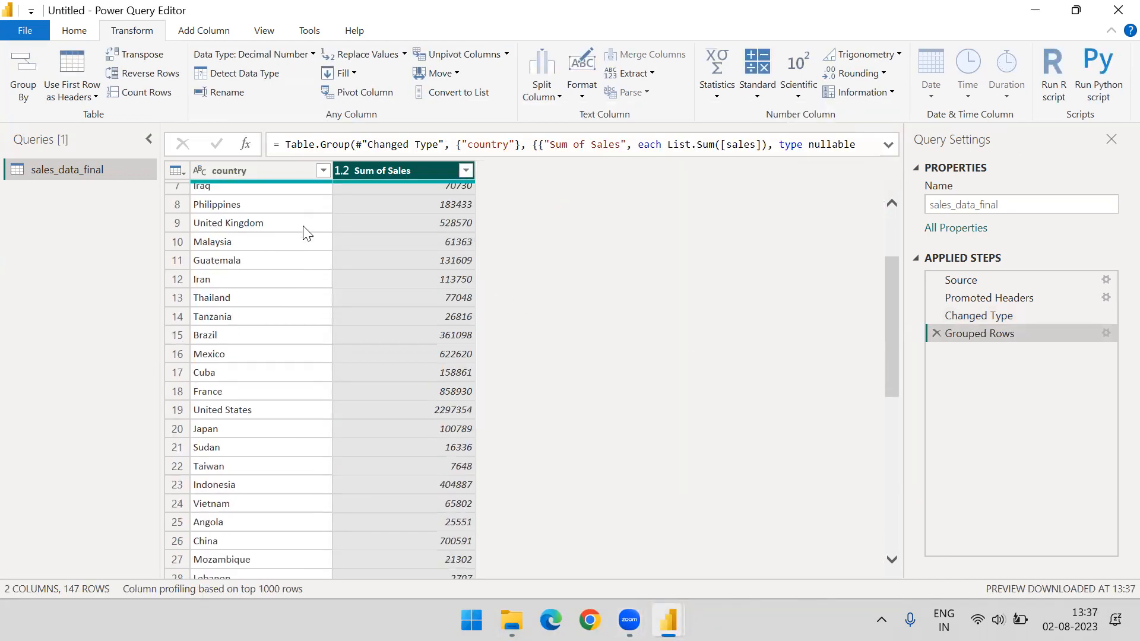
scroll(306, 237, "down", 20)
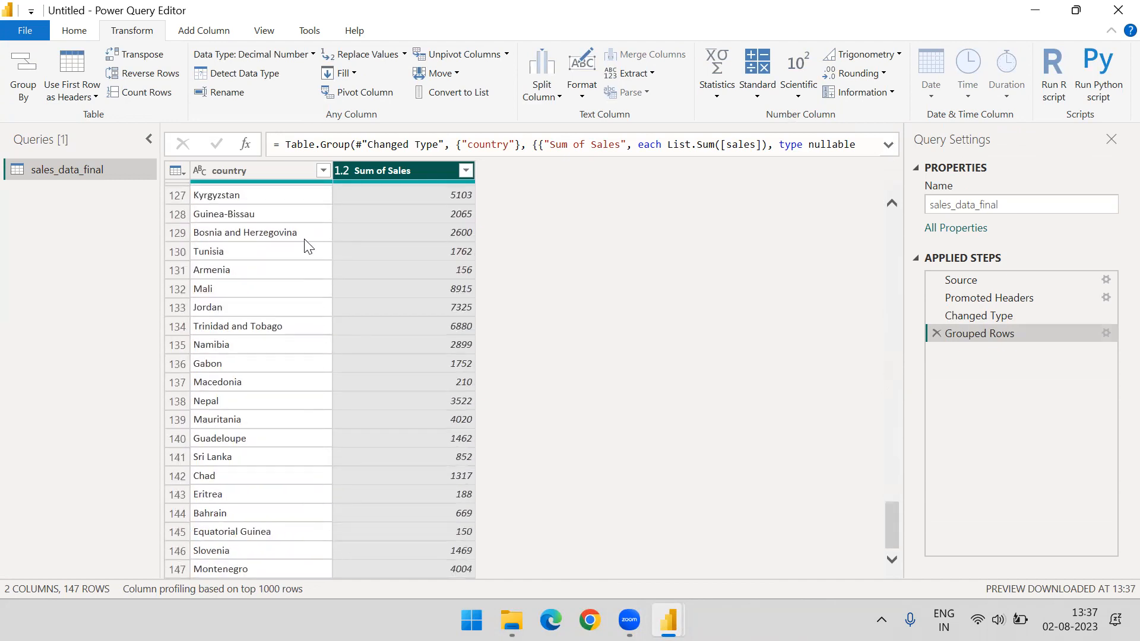
scroll(301, 283, "up", 4)
scroll(303, 261, "up", 20)
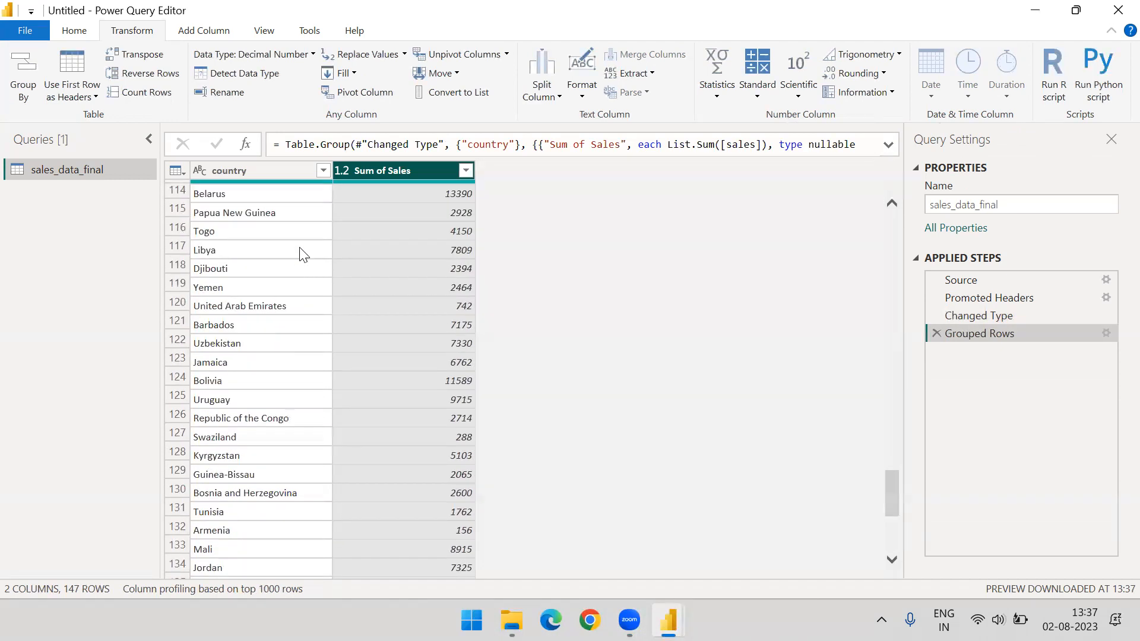
scroll(303, 237, "up", 14)
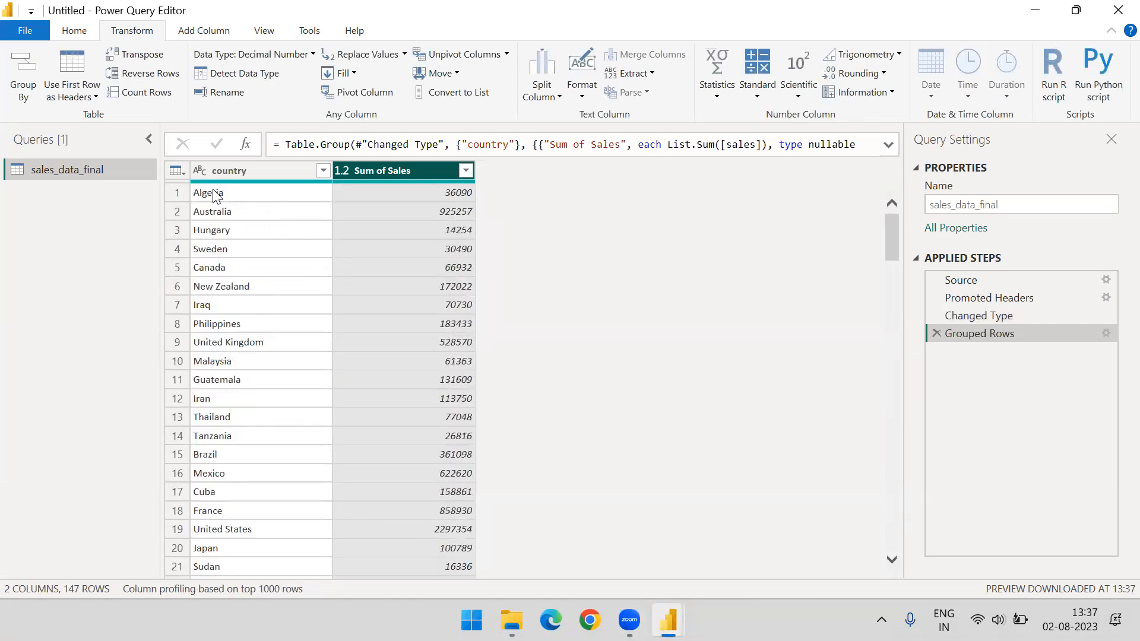
scroll(250, 214, "down", 5)
scroll(249, 219, "down", 20)
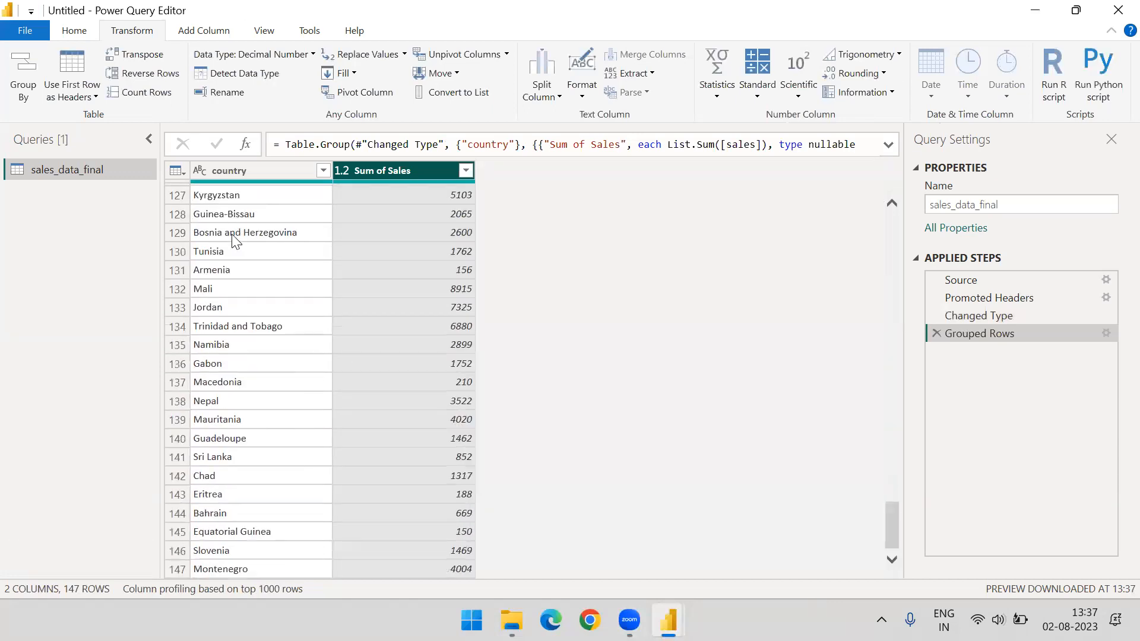
scroll(268, 229, "up", 5)
scroll(268, 229, "up", 20)
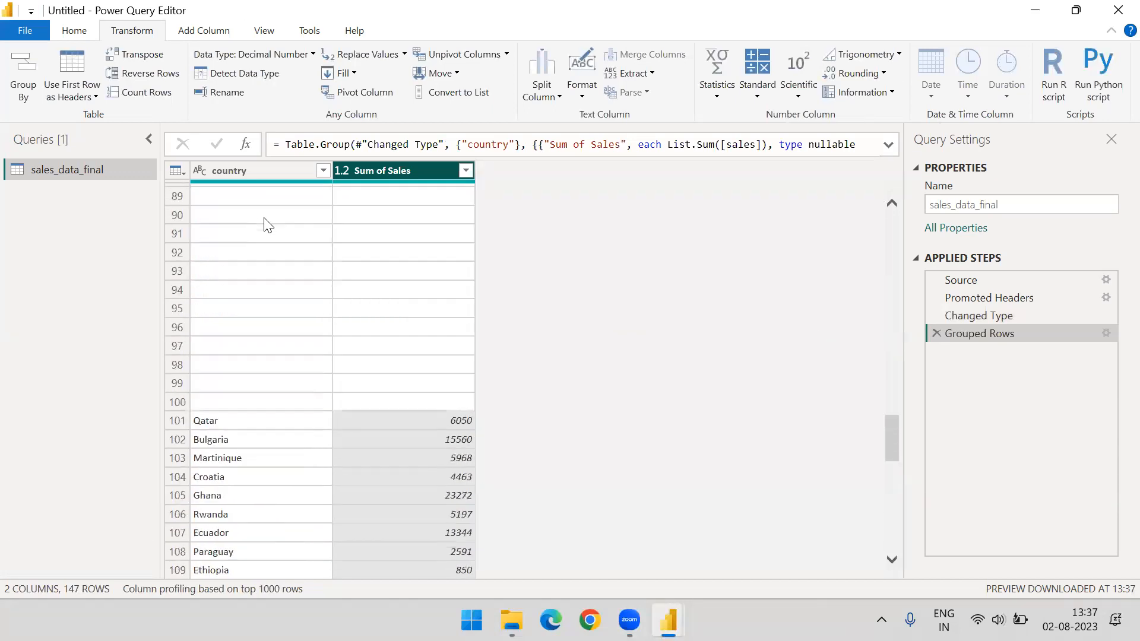
scroll(267, 224, "up", 3)
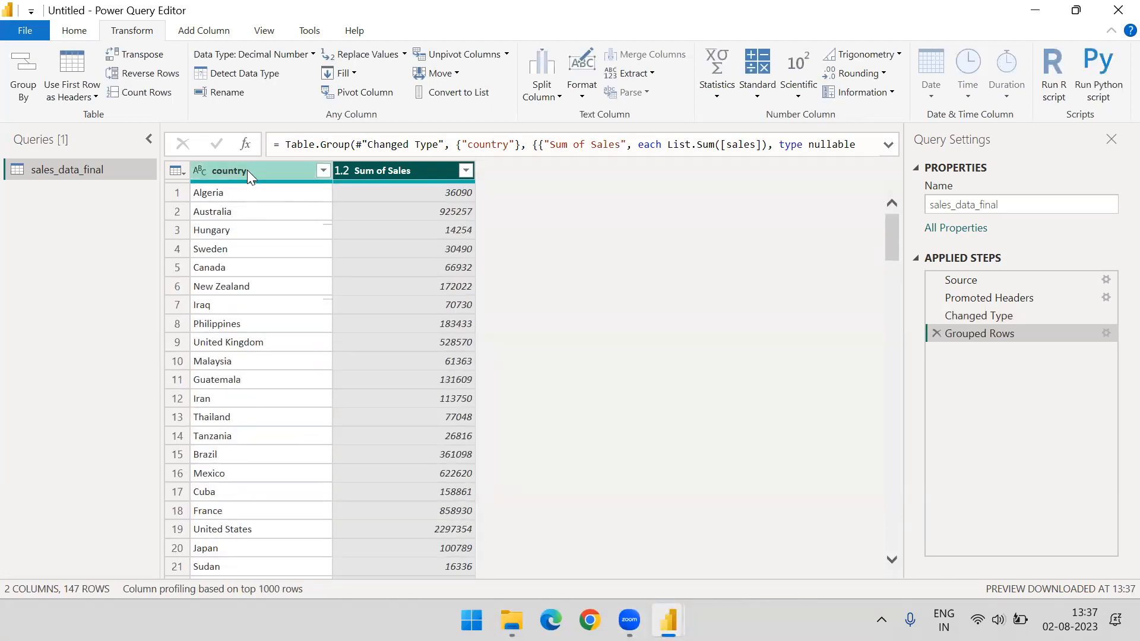
scroll(257, 283, "down", 7)
scroll(254, 277, "down", 3)
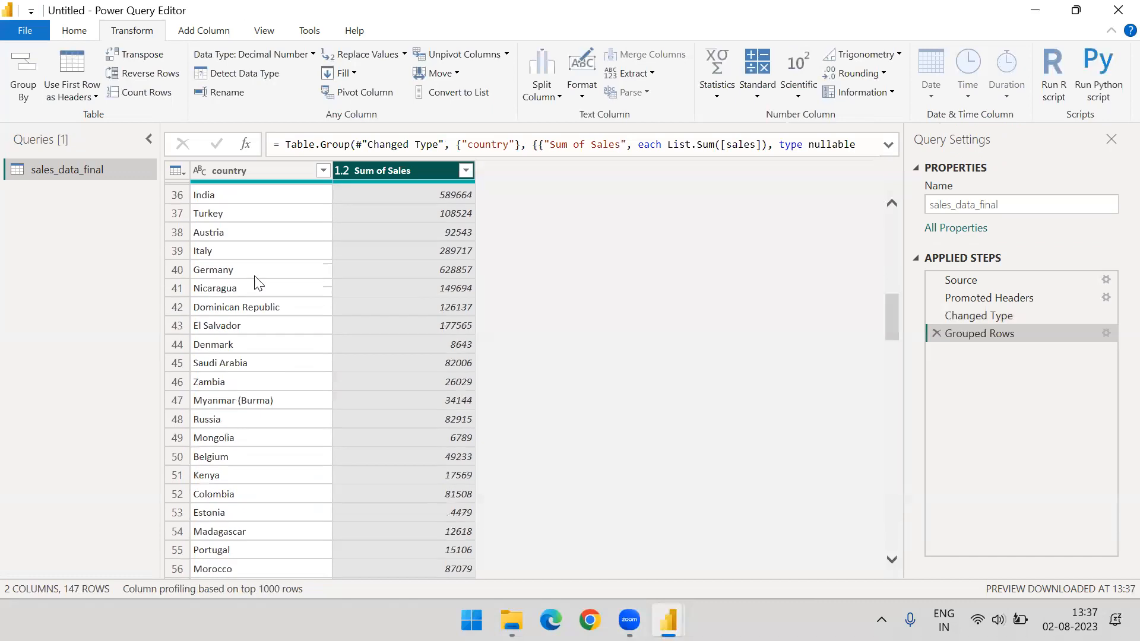
scroll(254, 277, "up", 3)
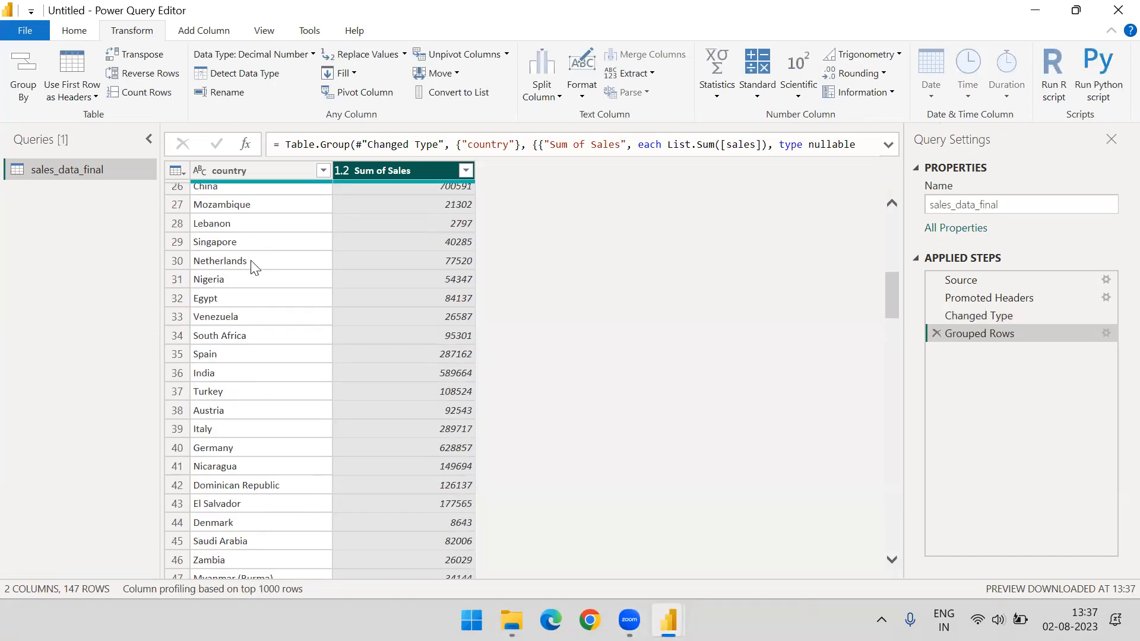
scroll(368, 238, "up", 8)
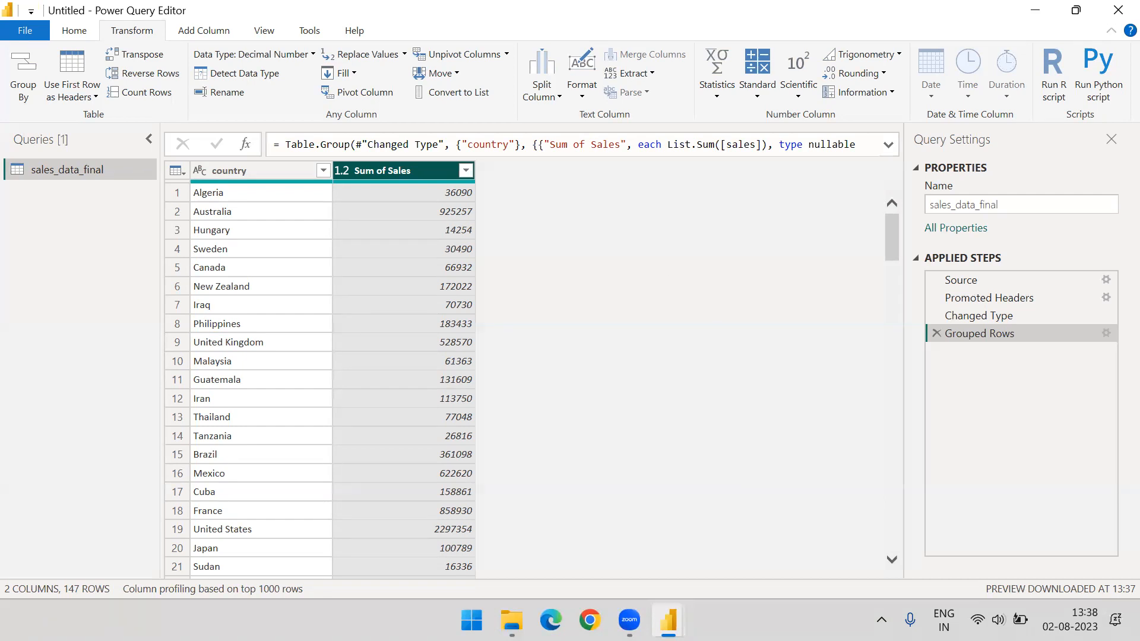
- Reopen the settings of the Grouped Rows step and switch Group By to Advanced mode
left_click_drag(877, 491, 1096, 342)
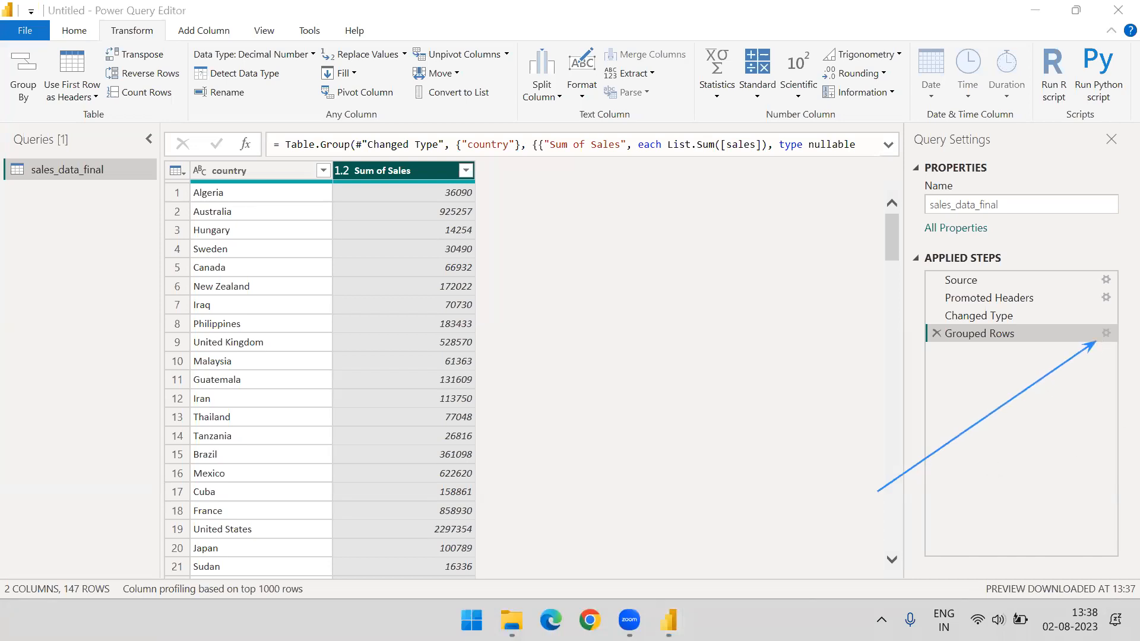
left_click(1107, 335)
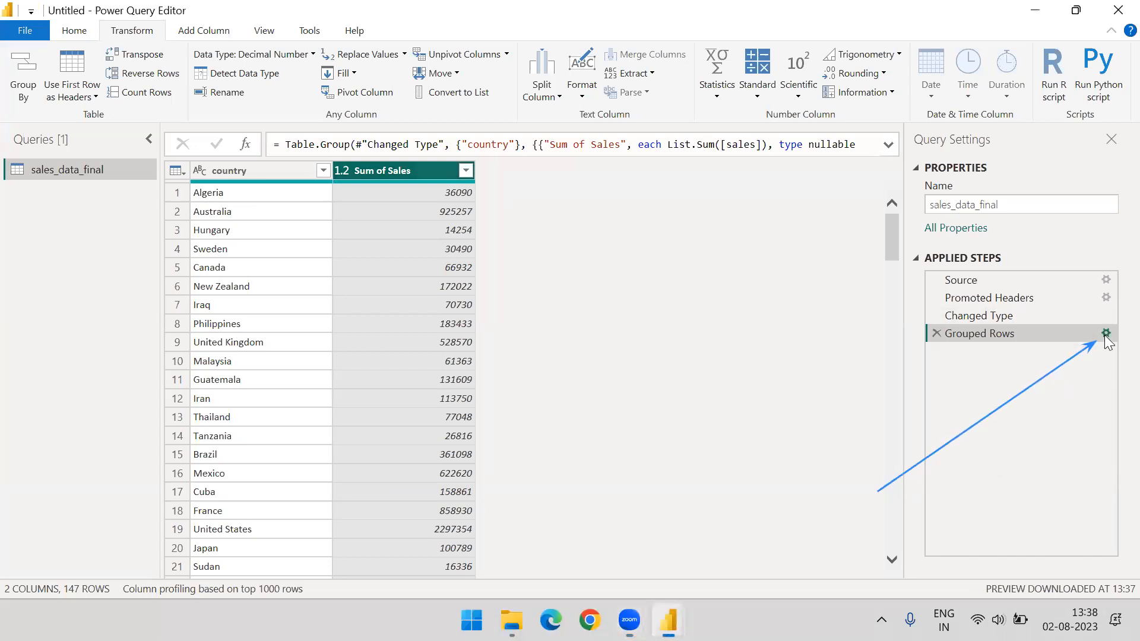
left_click(1106, 334)
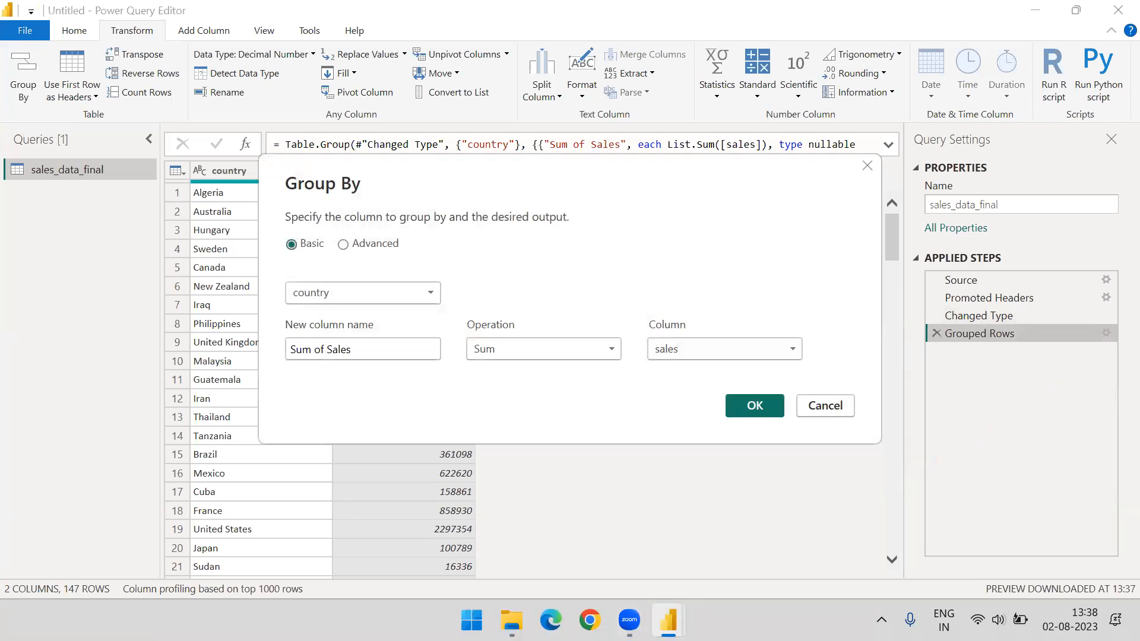
left_click(359, 254)
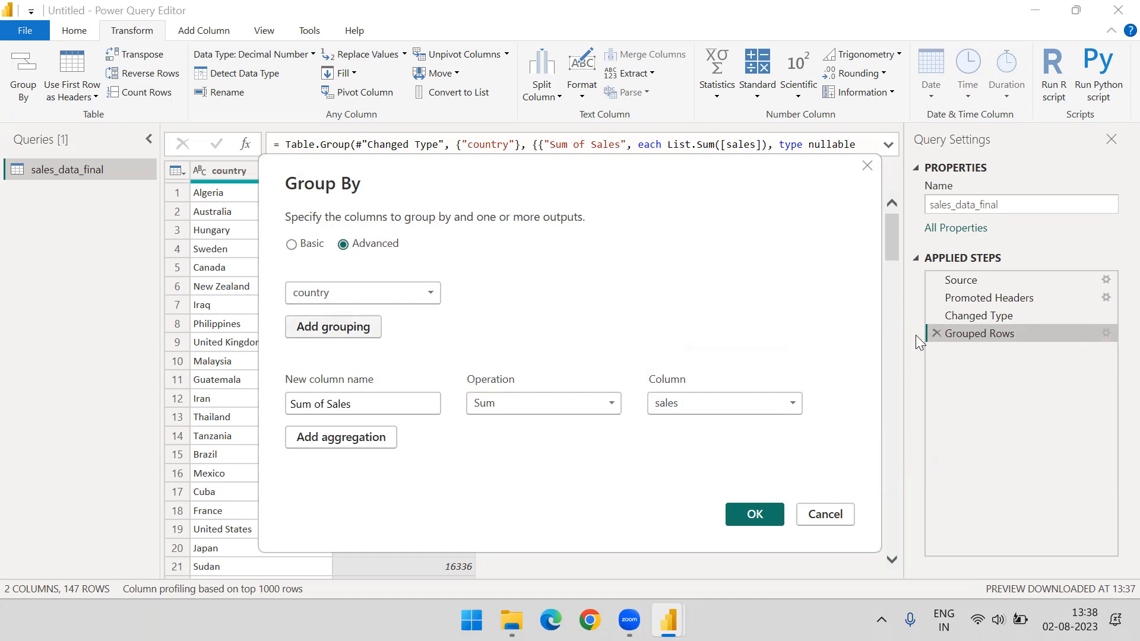
left_click_drag(681, 289, 404, 327)
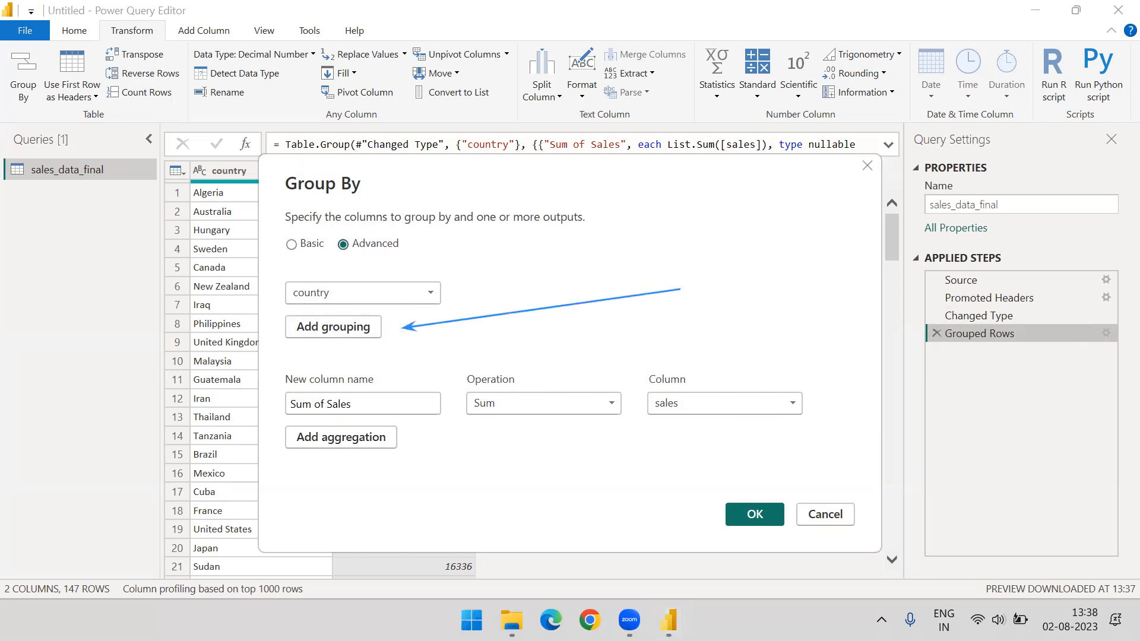
mouse_move(542, 526)
left_mouse_down()
mouse_move(389, 465)
mouse_move(397, 450)
left_mouse_up()
key("Escape")
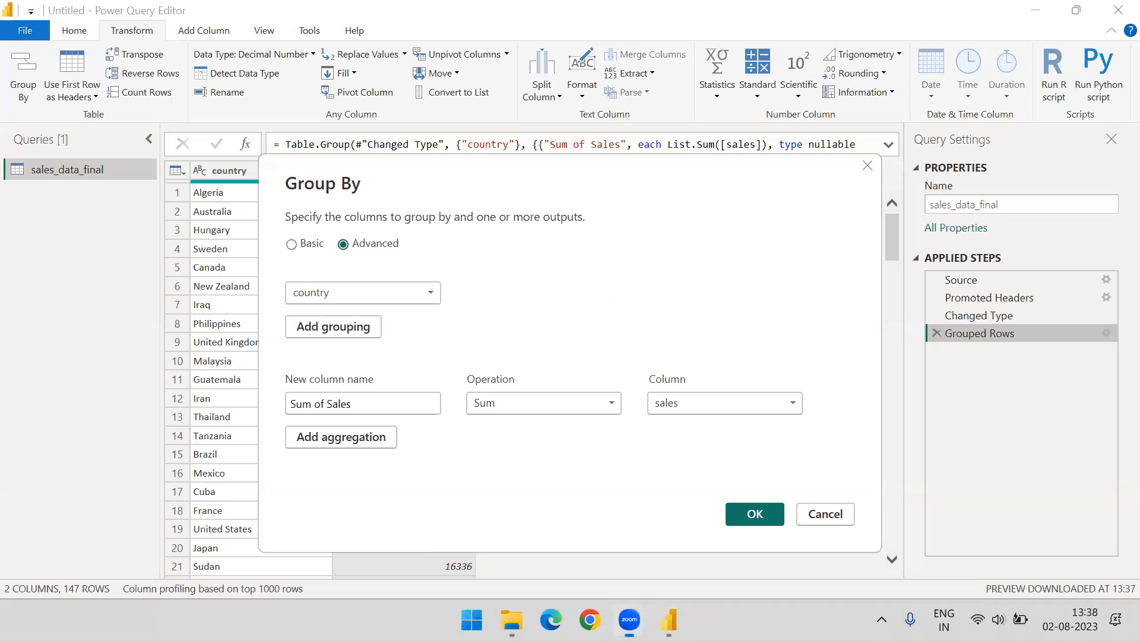
- Add segment as a second grouping column alongside country and apply the grouping
left_click(350, 331)
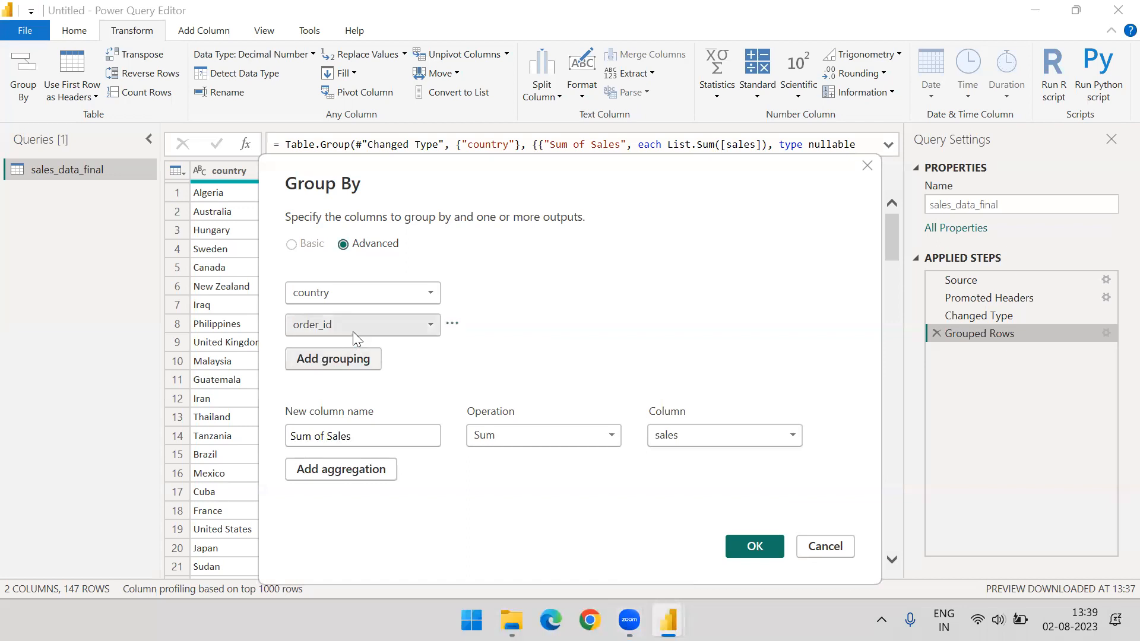
left_click(354, 333)
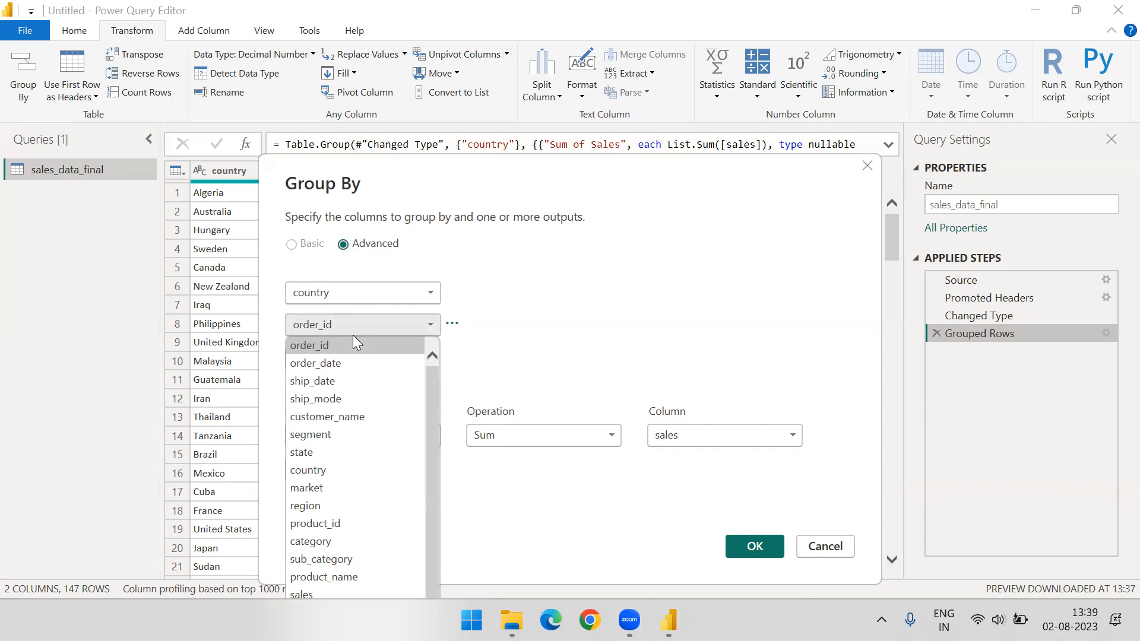
left_click(316, 435)
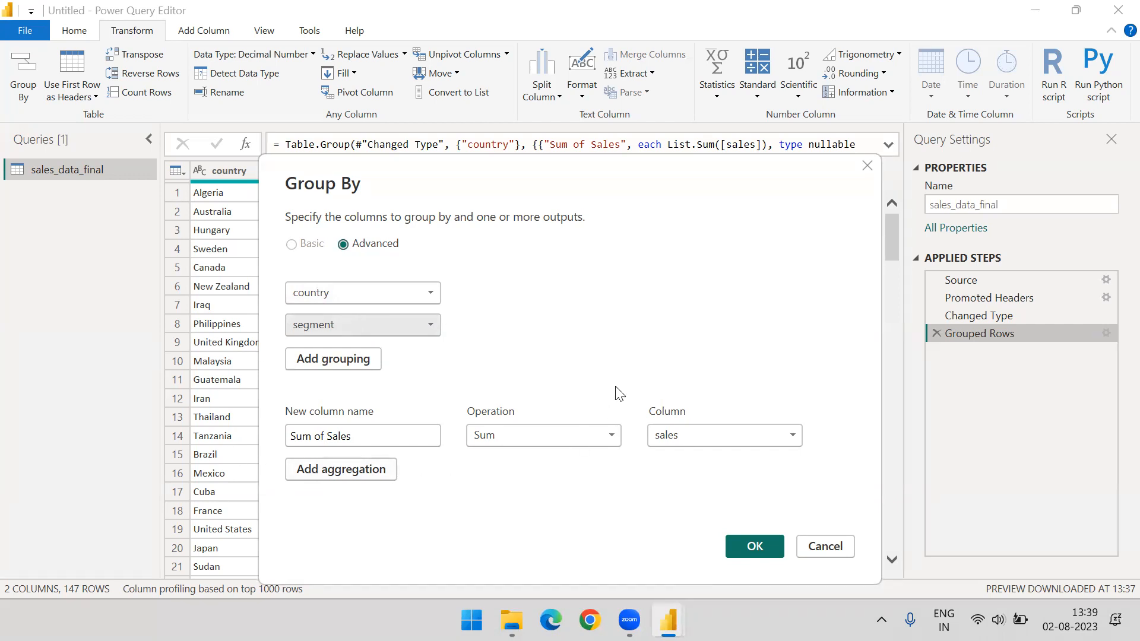
left_click(749, 546)
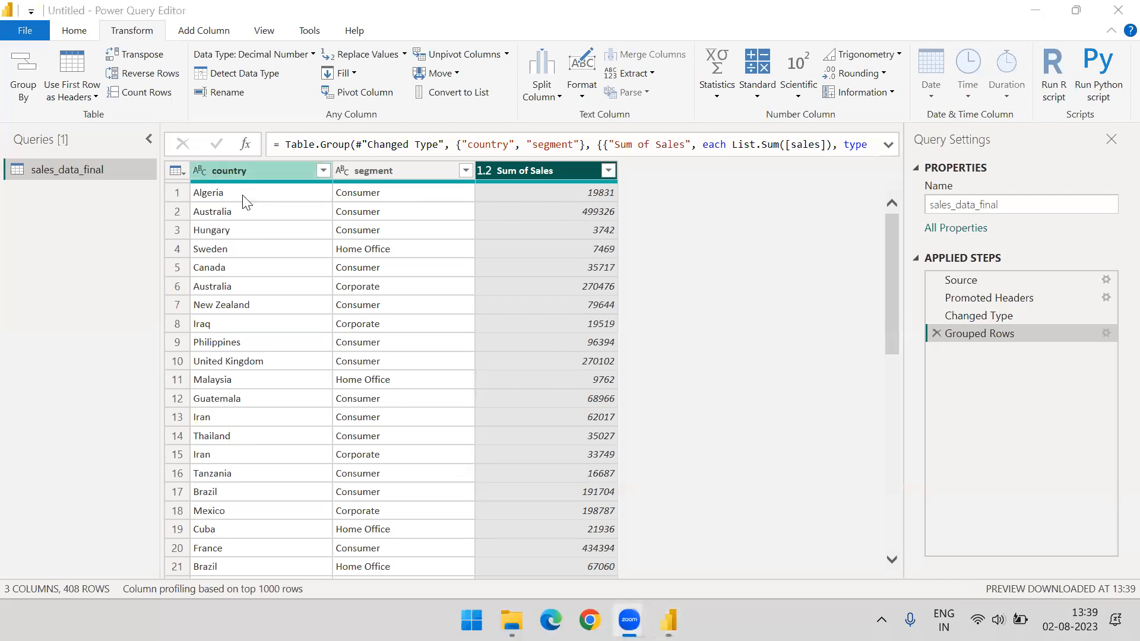
- Sort the grouped table by country in ascending order and review the segment rows listed for each country
left_click(323, 171)
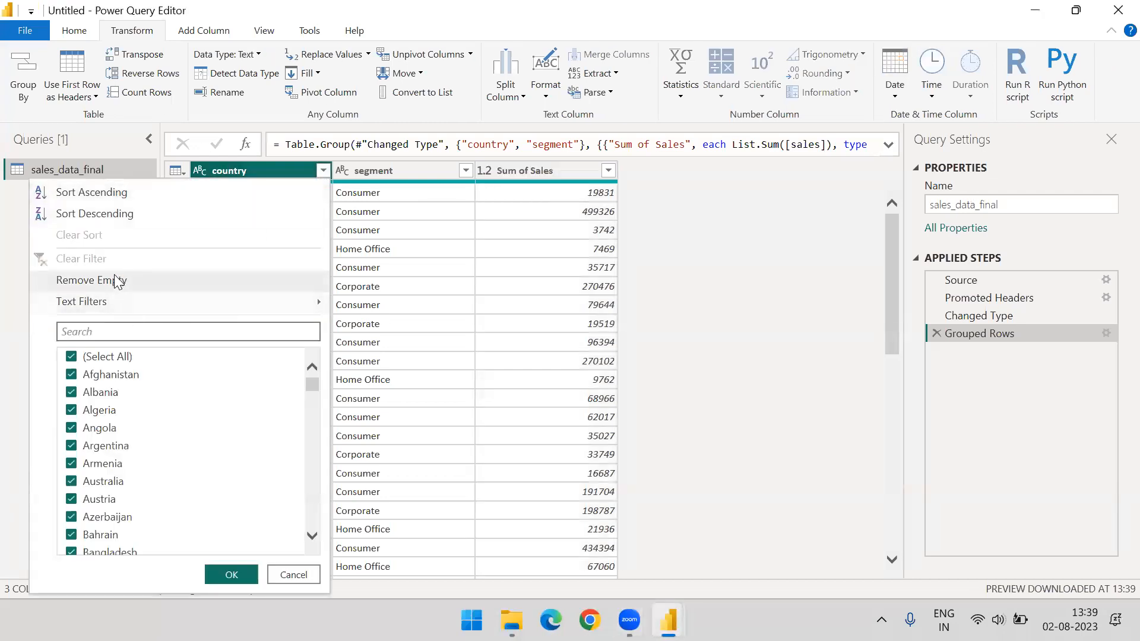
left_click(121, 191)
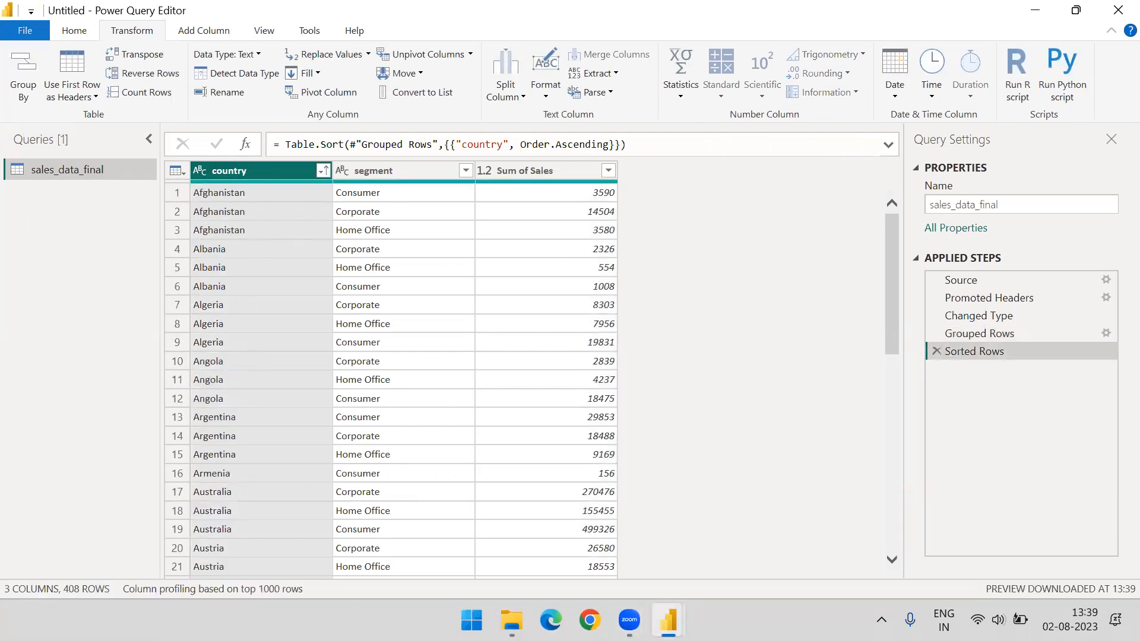
mouse_move(258, 191)
left_mouse_down()
mouse_move(254, 301)
mouse_move(283, 314)
mouse_move(283, 346)
left_mouse_up()
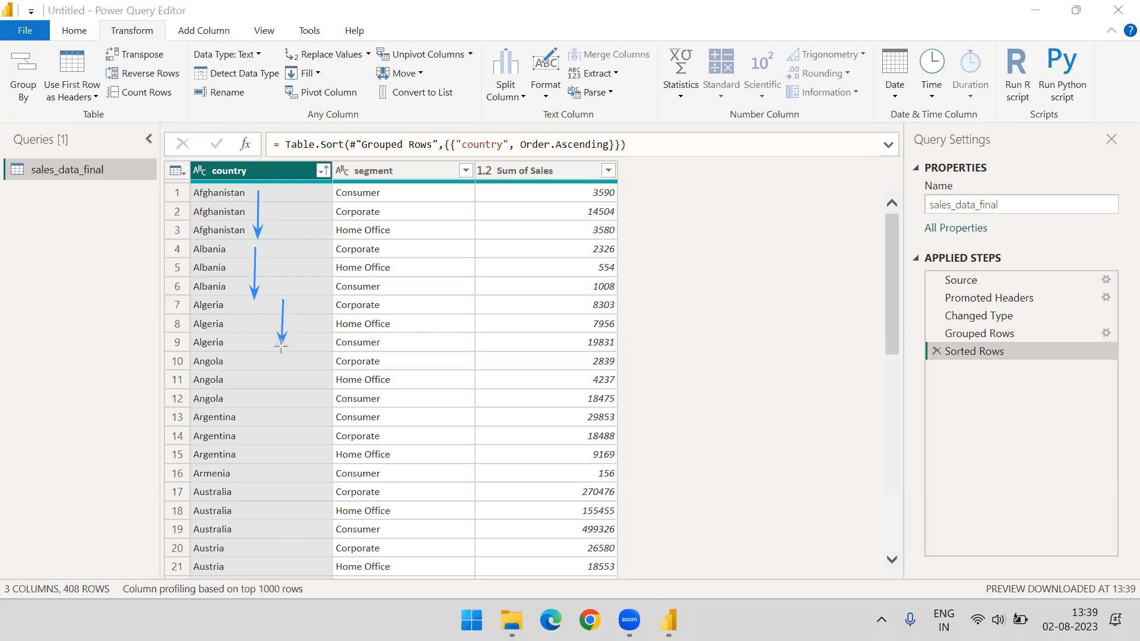
left_click_drag(281, 348, 282, 348)
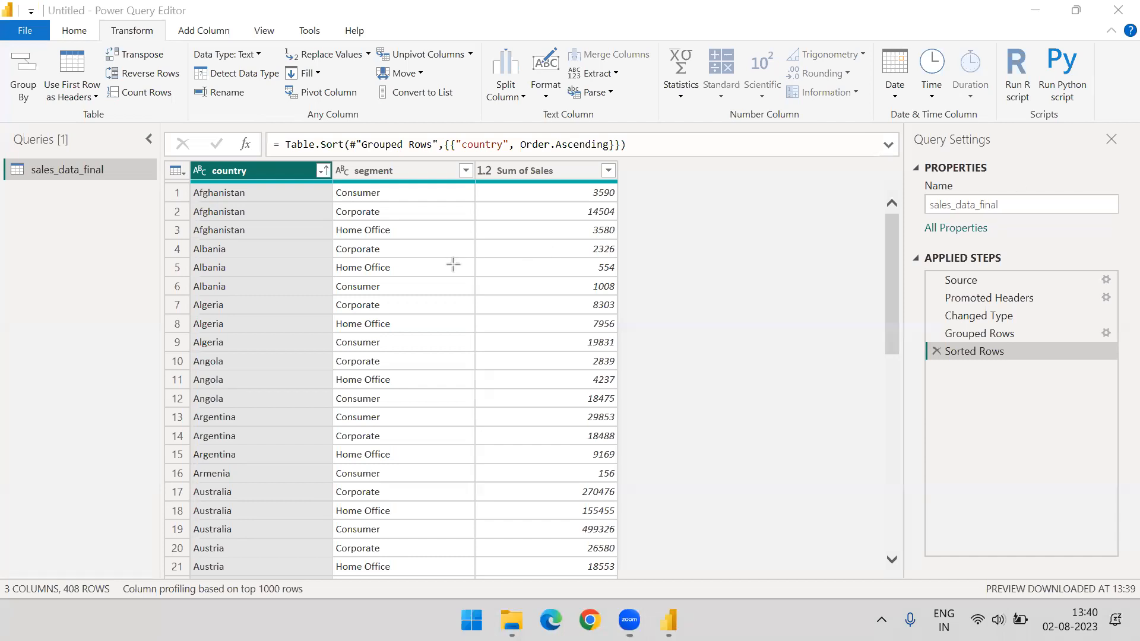
left_click_drag(418, 190, 416, 236)
left_click_drag(266, 193, 335, 192)
left_click_drag(265, 209, 330, 208)
left_click_drag(269, 230, 330, 229)
left_click_drag(257, 192, 474, 192)
- Compare the ungrouped data at the Changed Type step with the grouped country and segment rows at the Sorted Rows step
left_click(1014, 320)
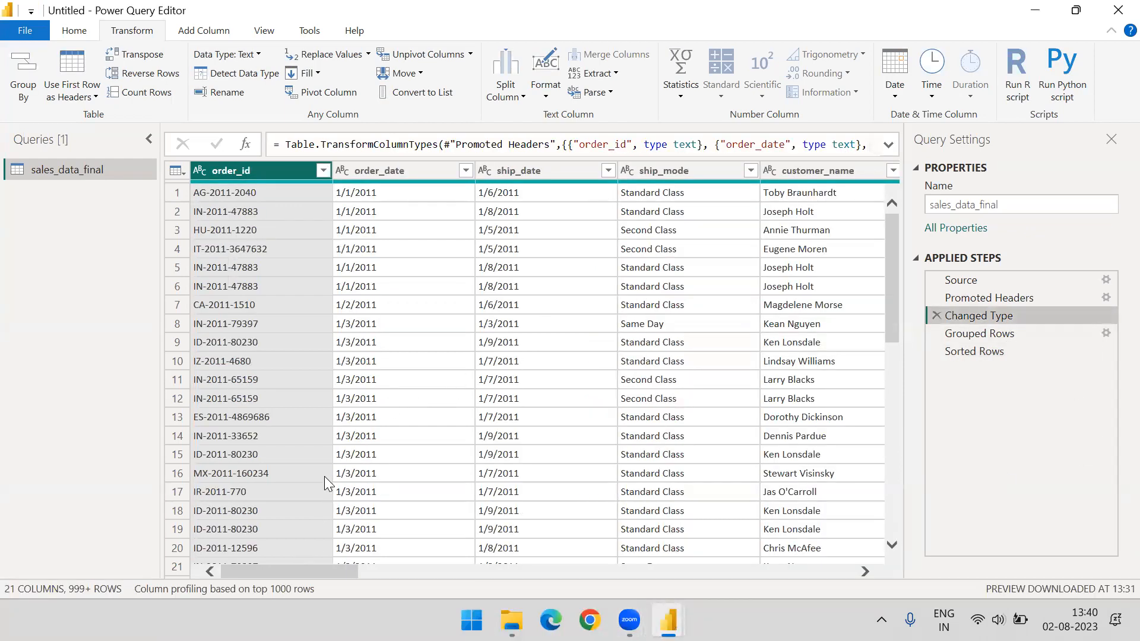
scroll(344, 472, "down", 5)
scroll(371, 451, "up", 5)
left_click(974, 349)
scroll(484, 228, "down", 10)
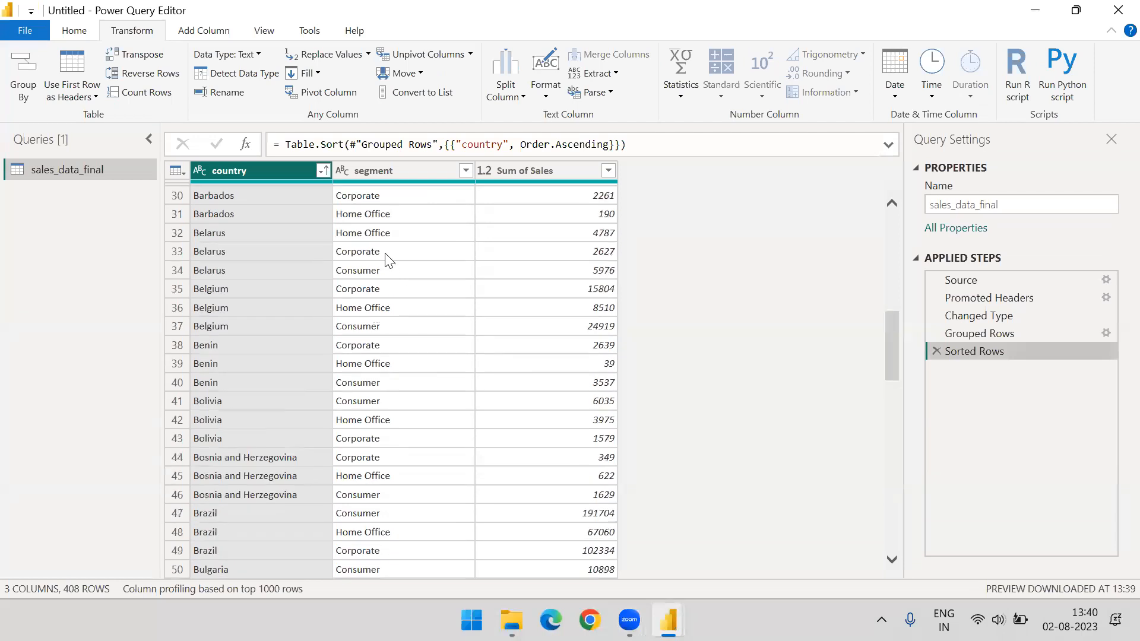
scroll(387, 261, "up", 10)
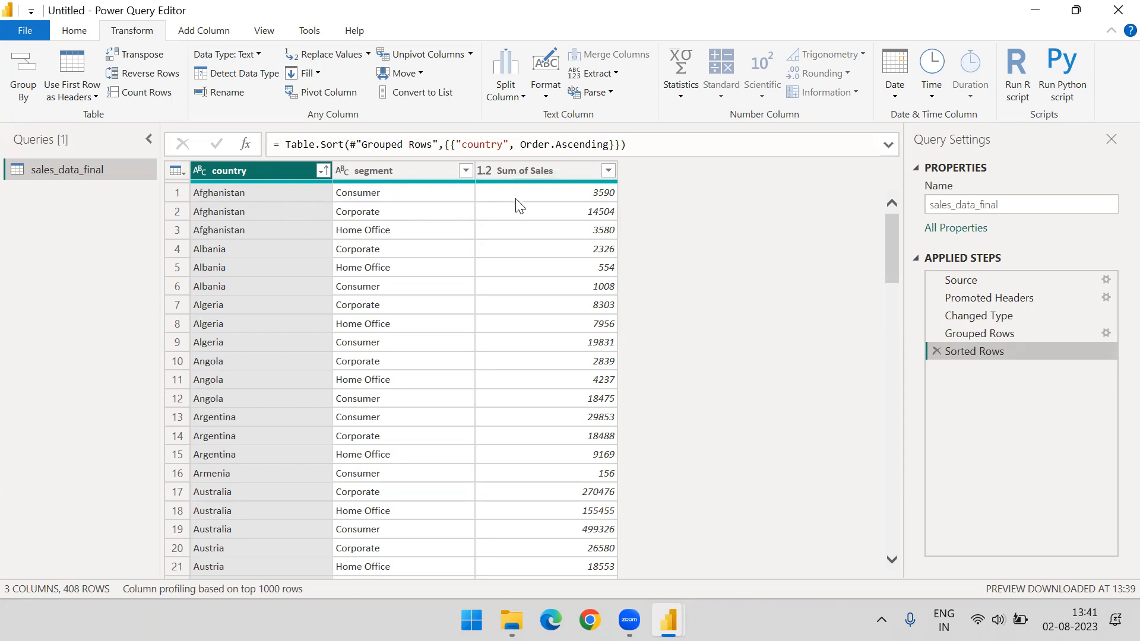
scroll(507, 237, "down", 12)
scroll(508, 237, "up", 1)
scroll(508, 237, "down", 5)
scroll(508, 238, "up", 15)
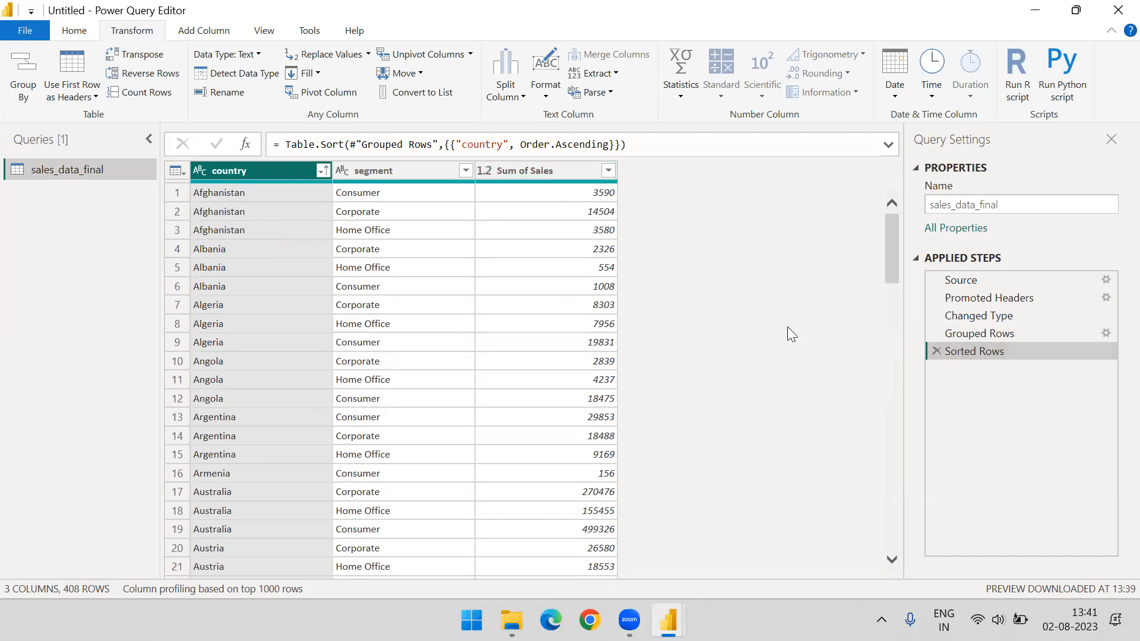
- Reopen the Group By settings of the Grouped Rows step
left_click(1065, 333)
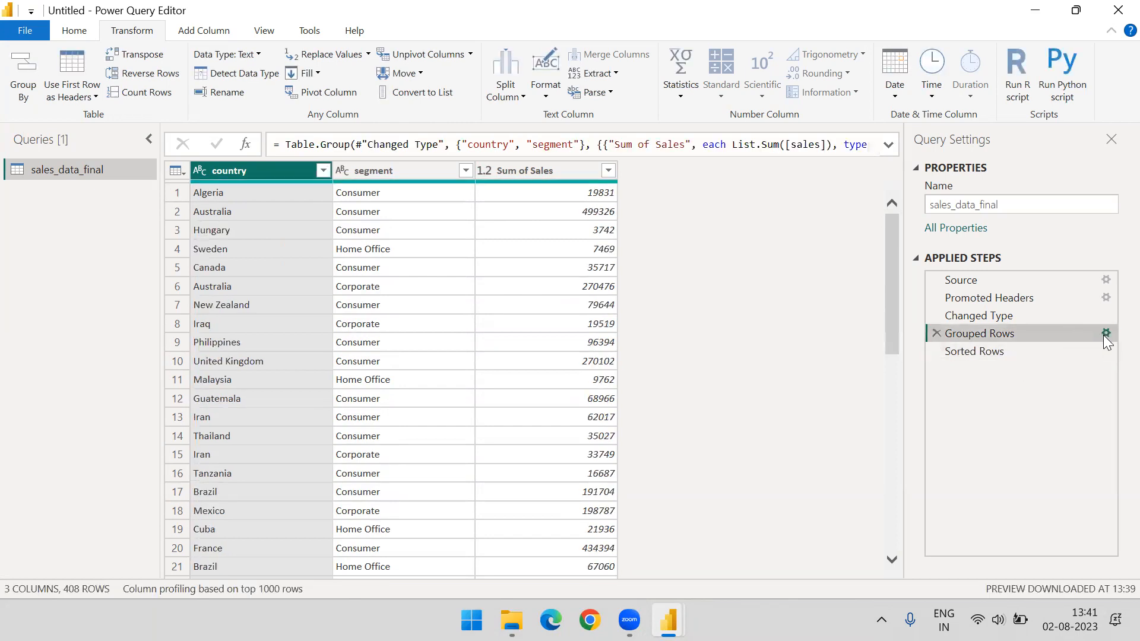
left_click(1105, 334)
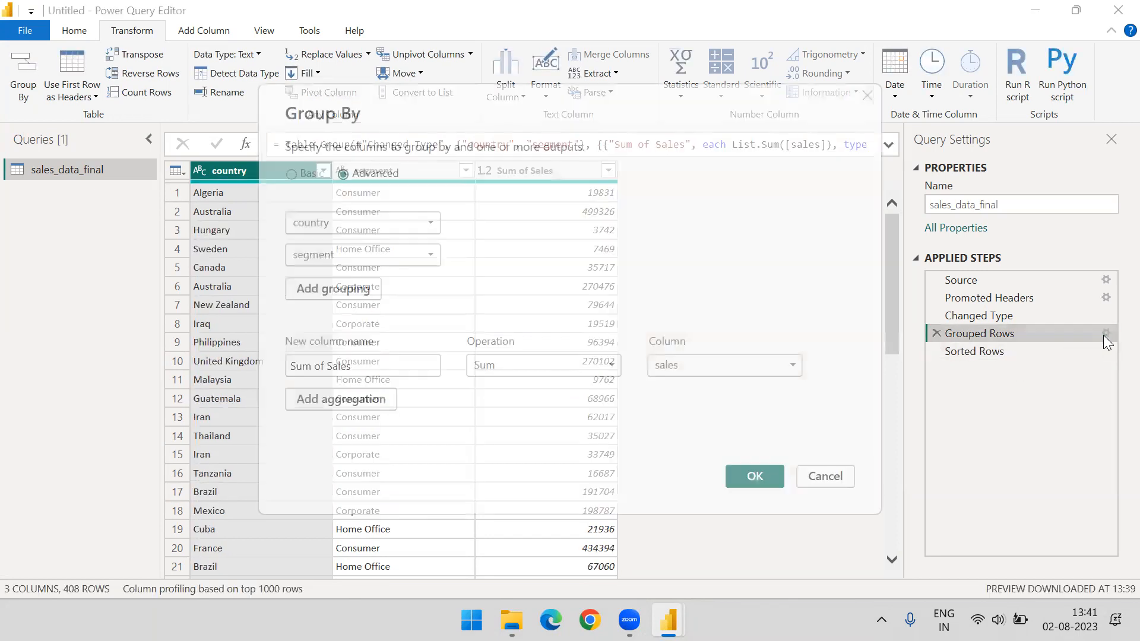
- Add a third grouping column to the Group By settings and delete it again
left_click(303, 290)
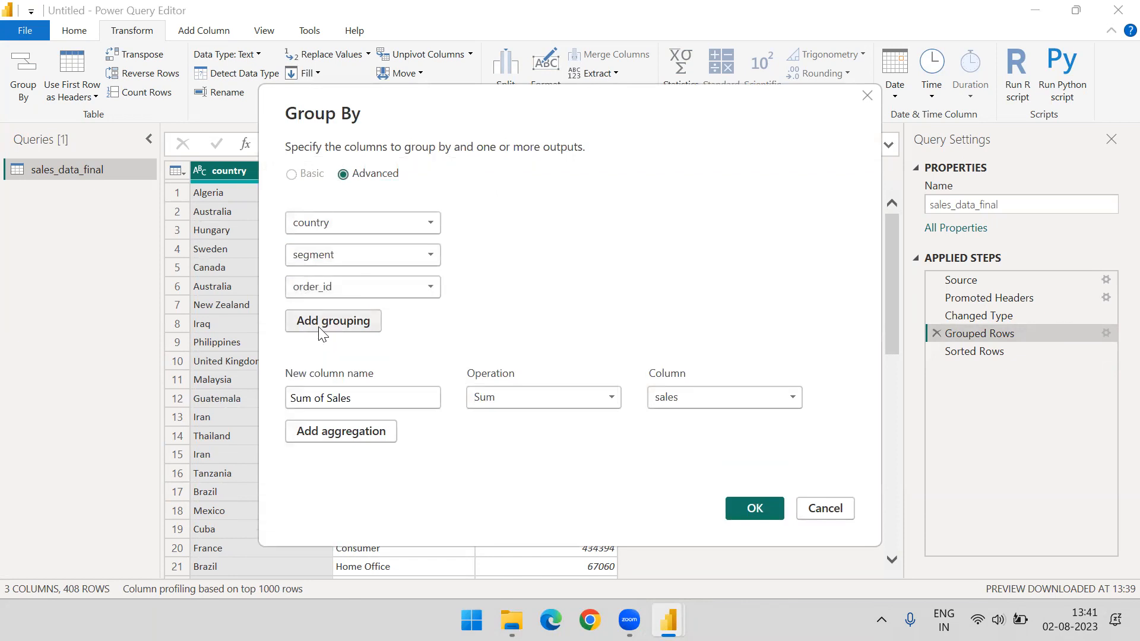
left_click(458, 286)
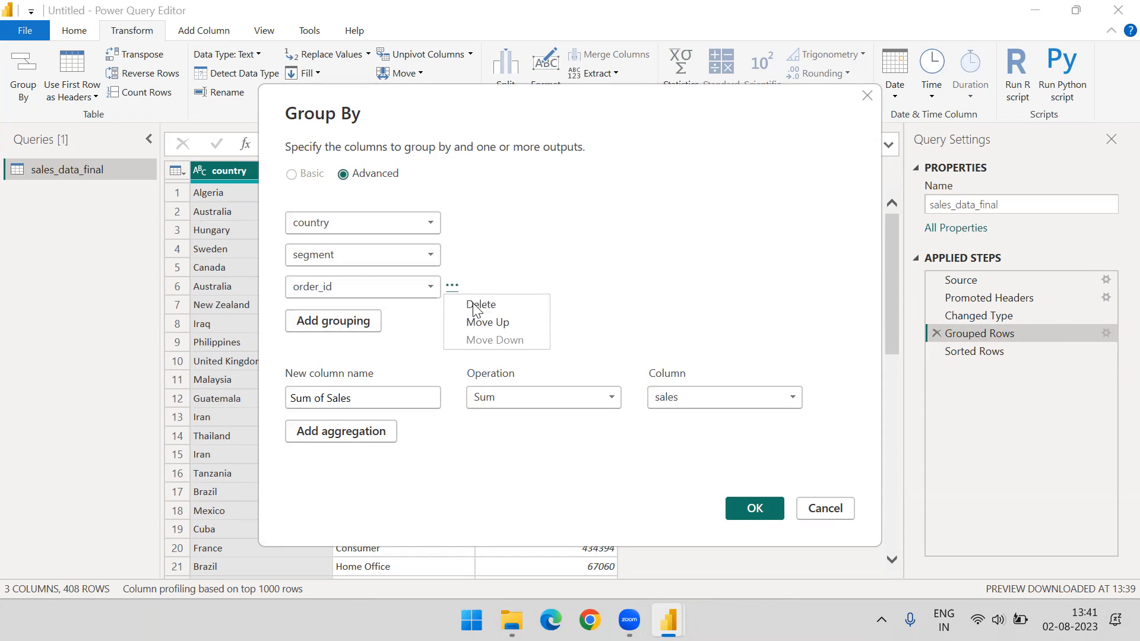
left_click(474, 305)
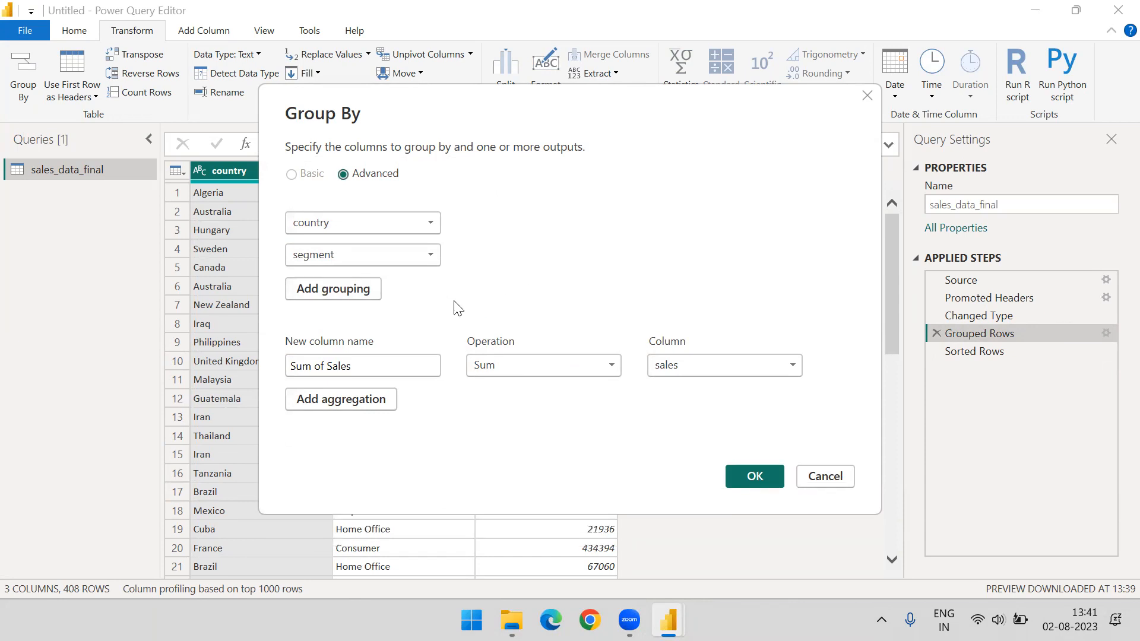
- Add a second aggregation to the grouping and name its new column "Sum of QTY"
left_click(332, 406)
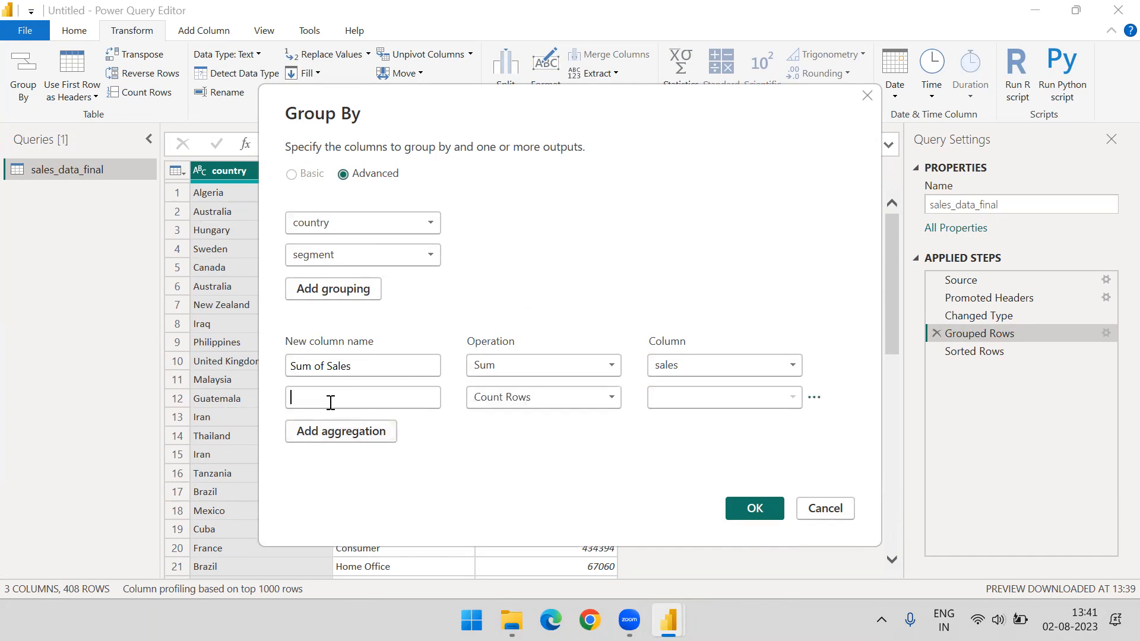
left_click(331, 402)
type("Sum o")
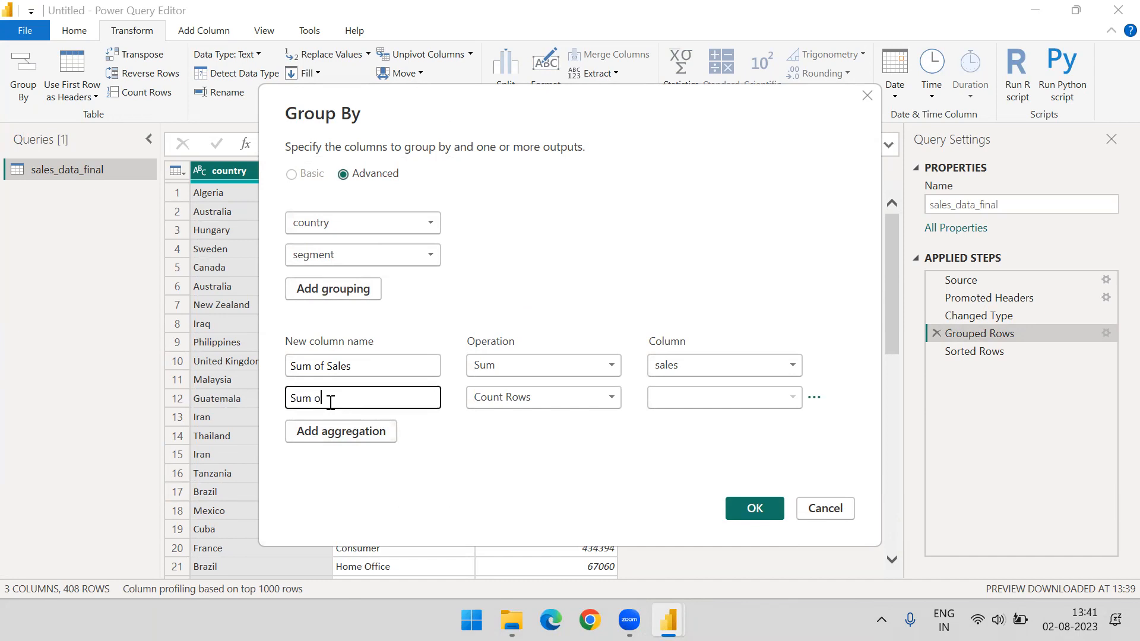
type("f QTY")
- Set the Sum of QTY aggregation to Sum on the quantity column and apply the grouping
left_click(500, 406)
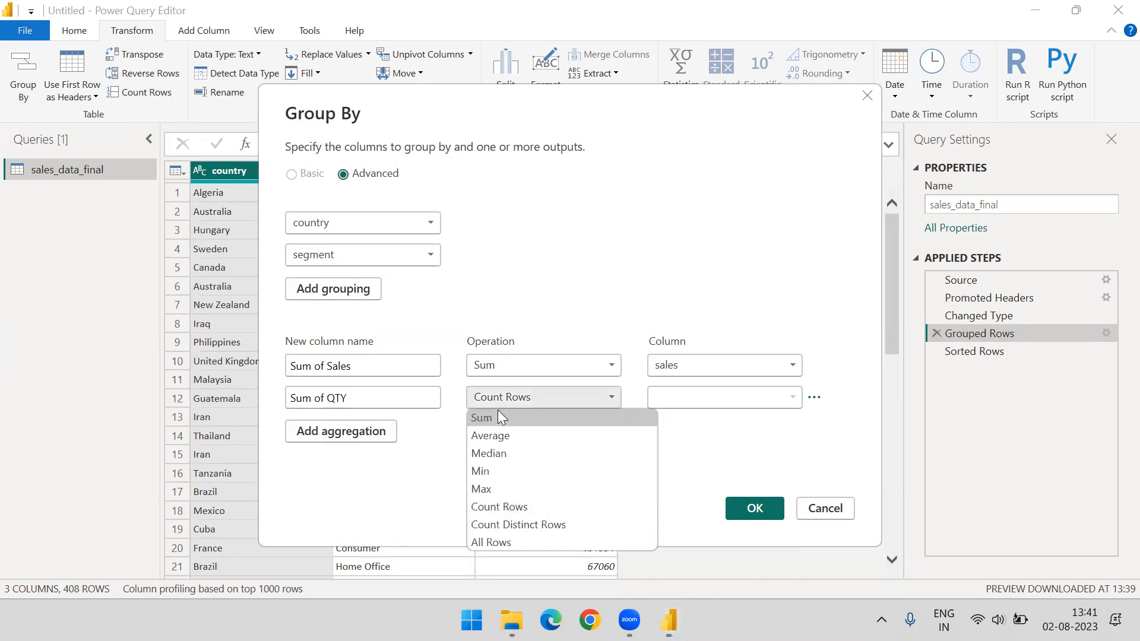
left_click(496, 417)
left_click(675, 397)
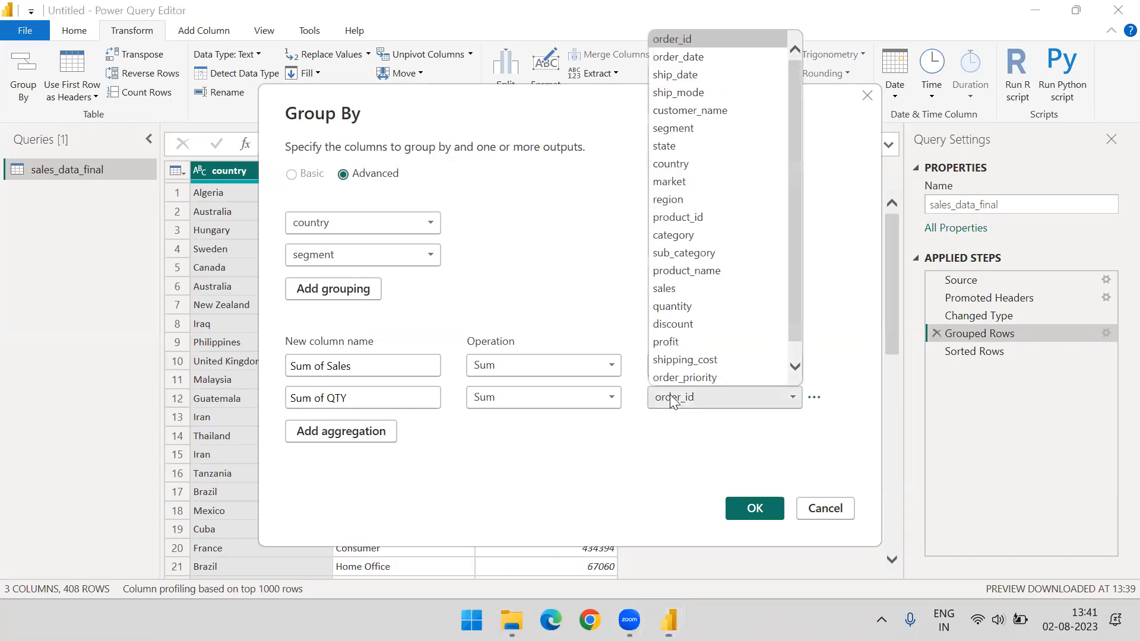
scroll(692, 289, "down", 1)
left_click(692, 289)
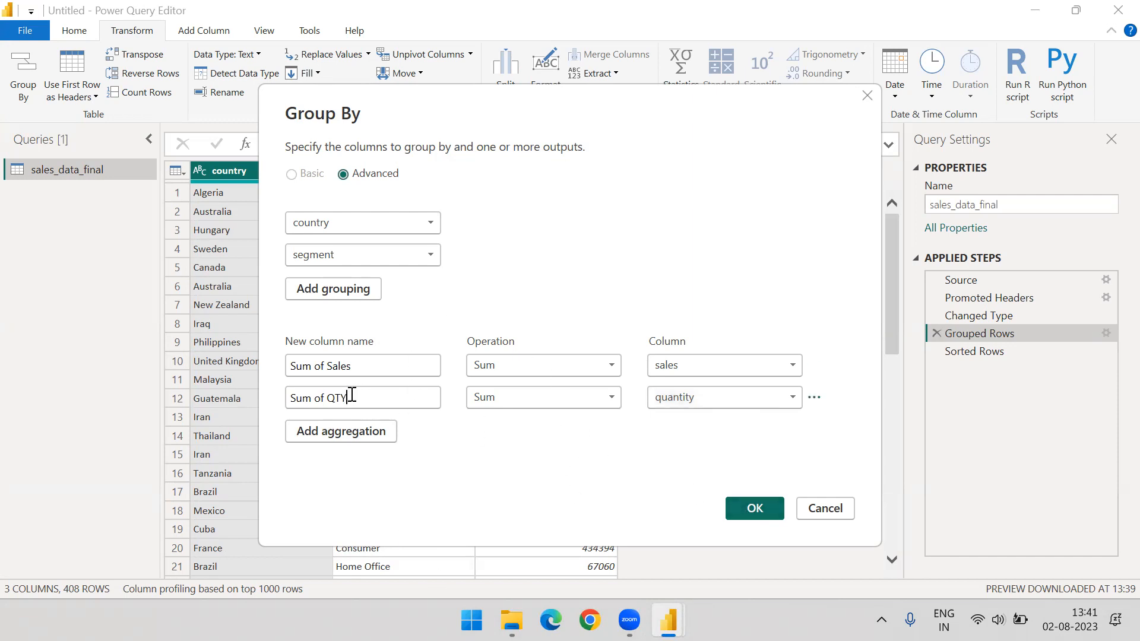
left_click_drag(351, 395, 246, 406)
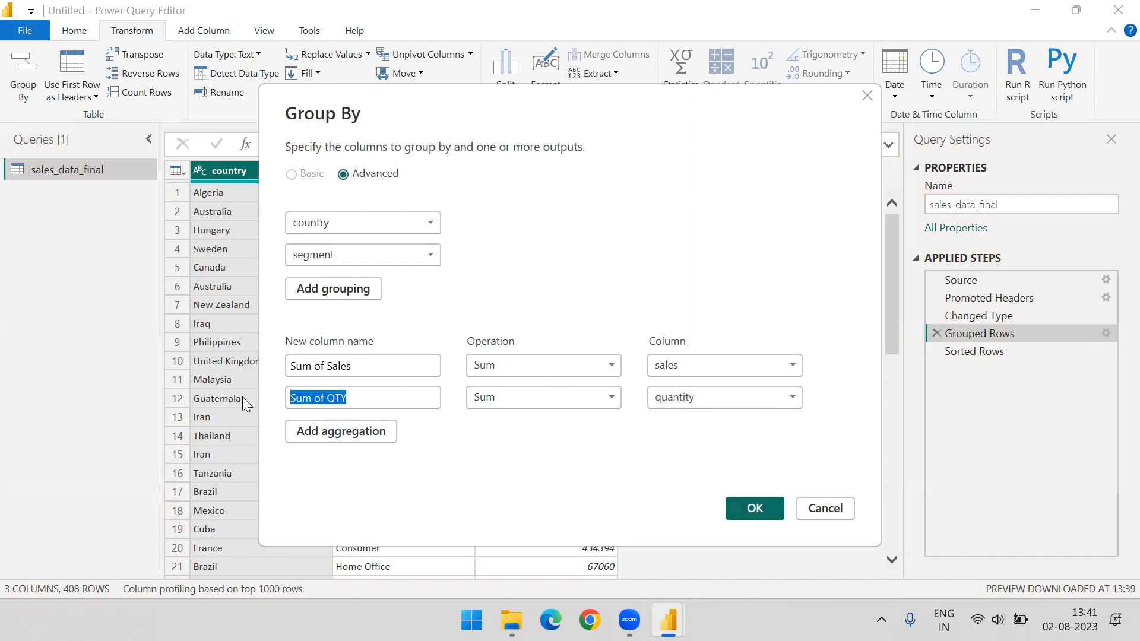
left_click(739, 503)
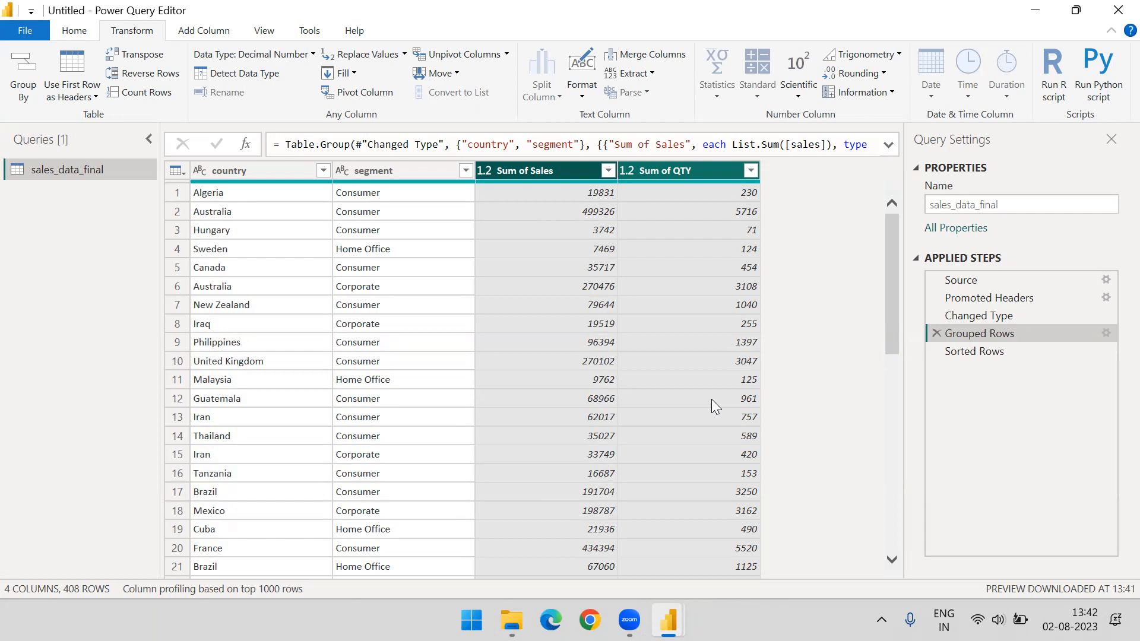
- Apply the query changes and close the query editor to load the grouped table into Power BI Desktop
left_click(74, 30)
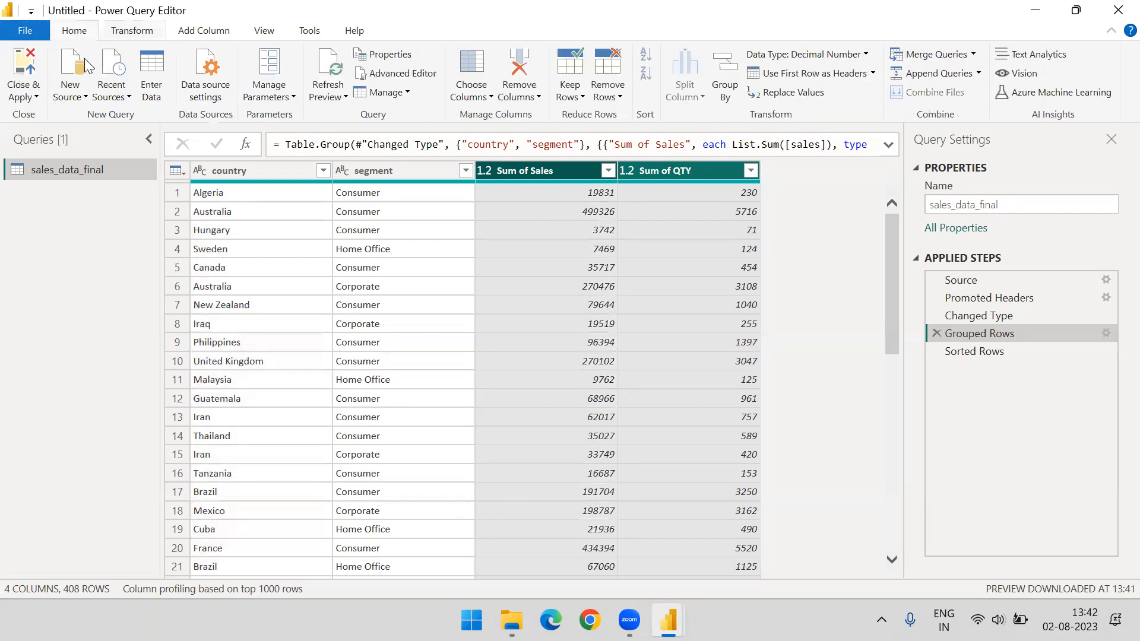
left_click(31, 97)
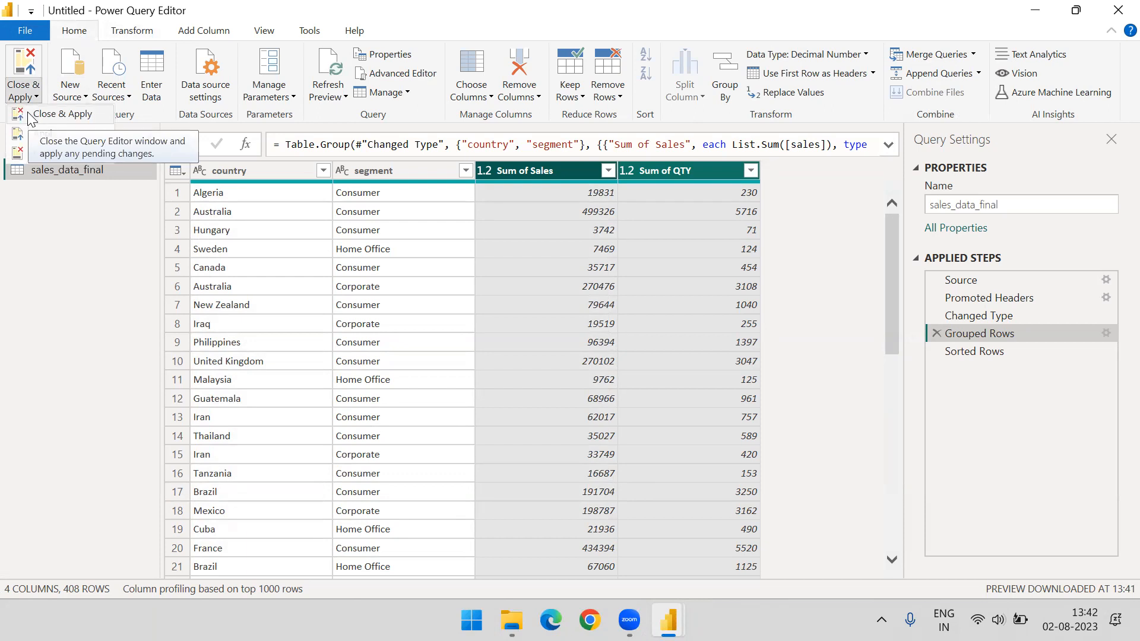
left_click(31, 115)
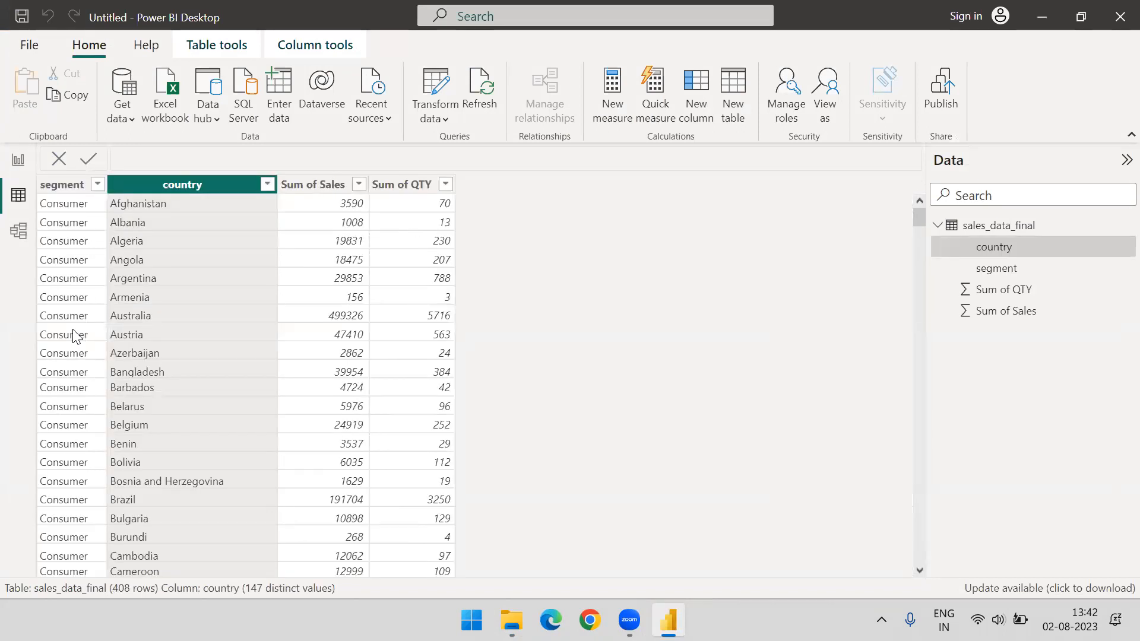
- Look through the loaded sales_data_final rows with their segment, country, Sum of Sales and Sum of QTY columns
scroll(199, 310, "down", 5)
scroll(199, 310, "down", 2)
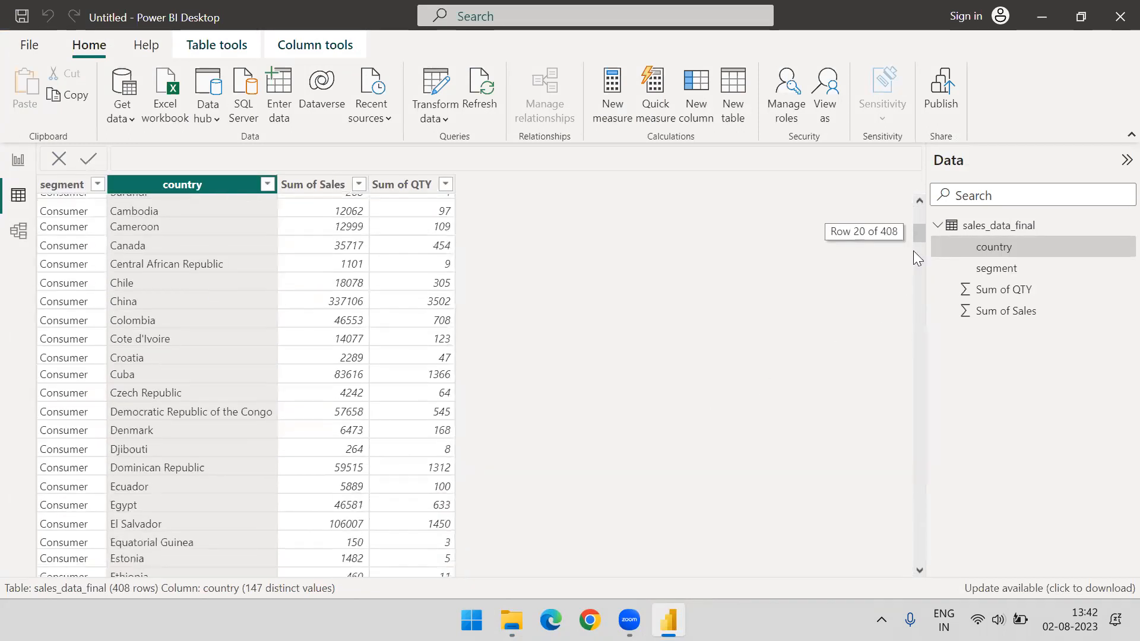
left_click(937, 225)
scroll(402, 258, "down", 5)
scroll(293, 289, "up", 11)
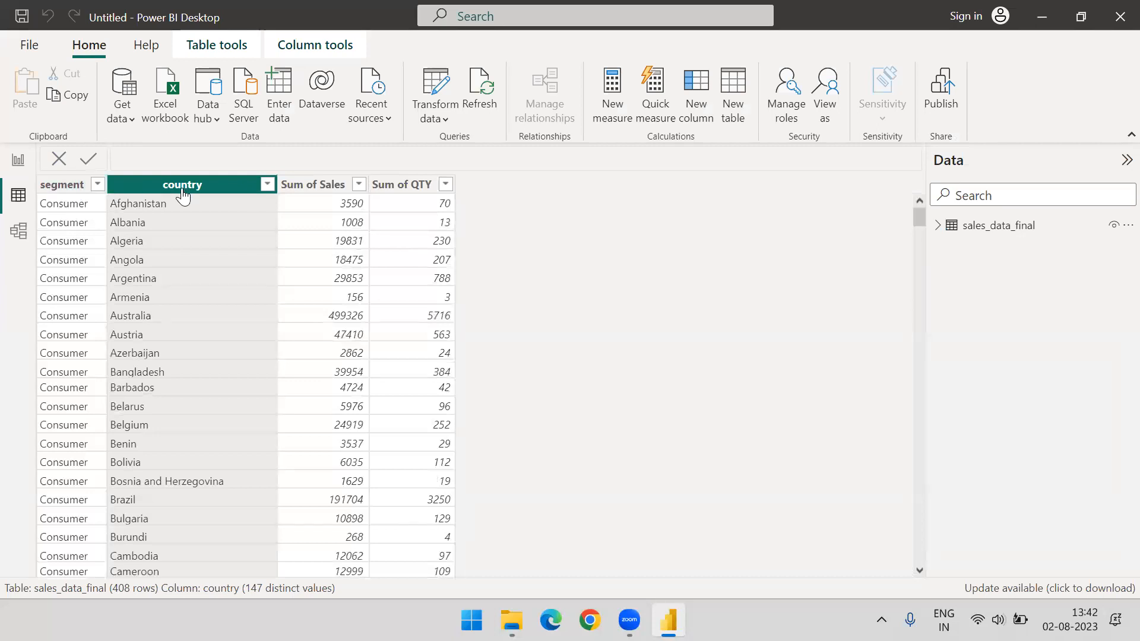
- Look over the loaded country rows, view the blank report canvas, and return to the table's data view
scroll(196, 287, "down", 5)
scroll(196, 288, "up", 5)
left_click(19, 161)
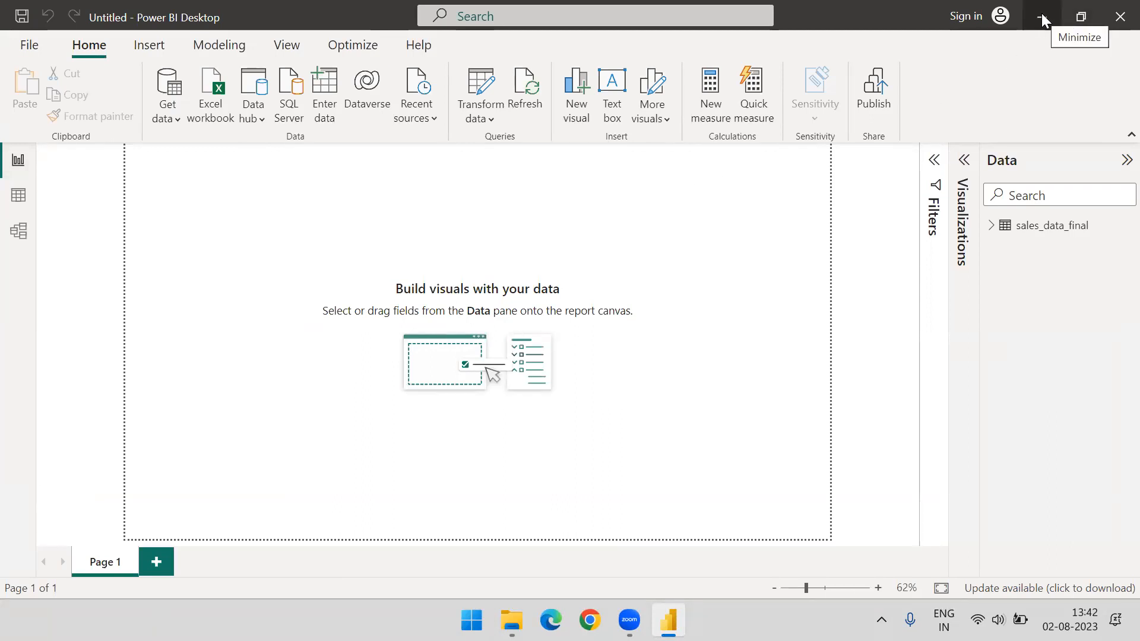
left_click(19, 196)
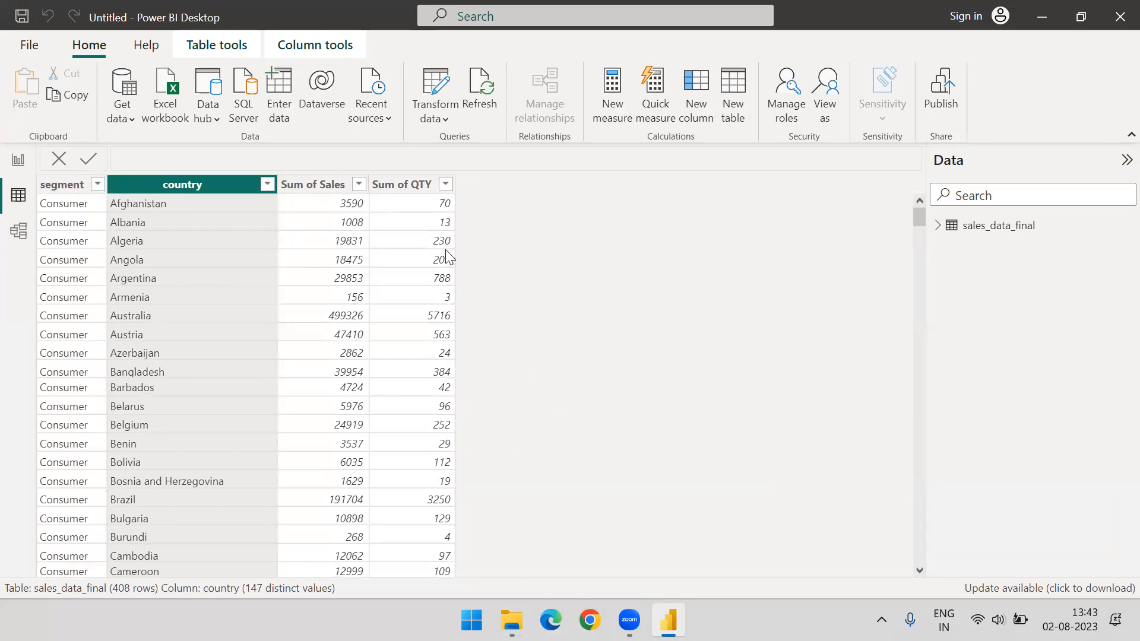
- Add an on-screen text annotation beside the table with the labels "Filter" and "Column" spaced apart on one line
left_click(562, 271)
type("Fil")
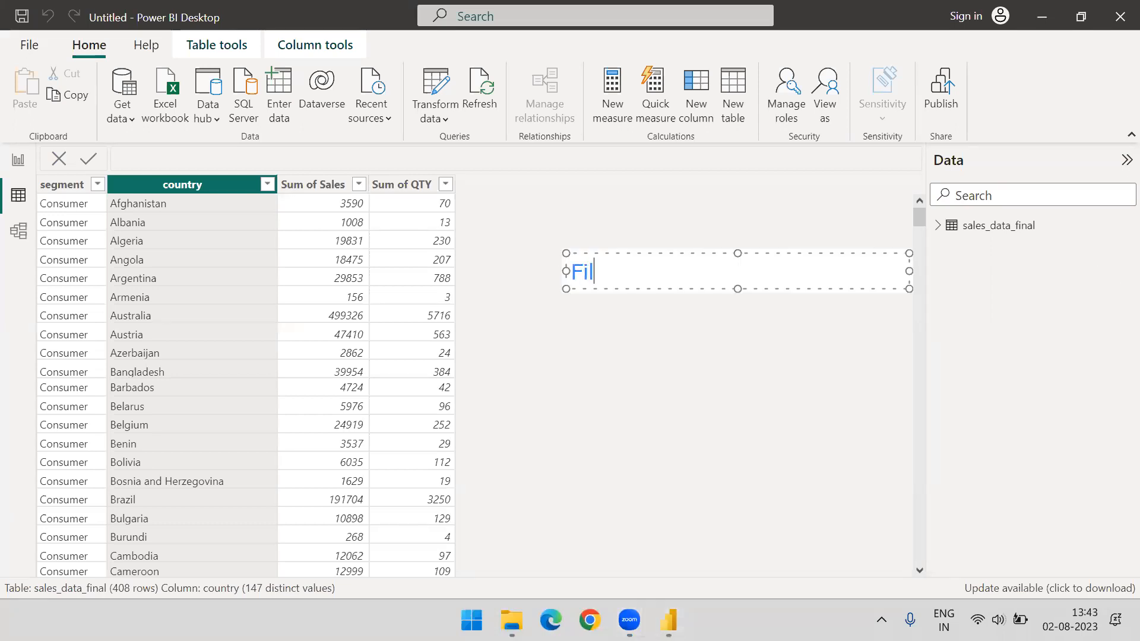
type("ter")
key("Tab")
key("Tab")
key("Tab")
type("Column")
key("Return")
key("Return")
key("Return")
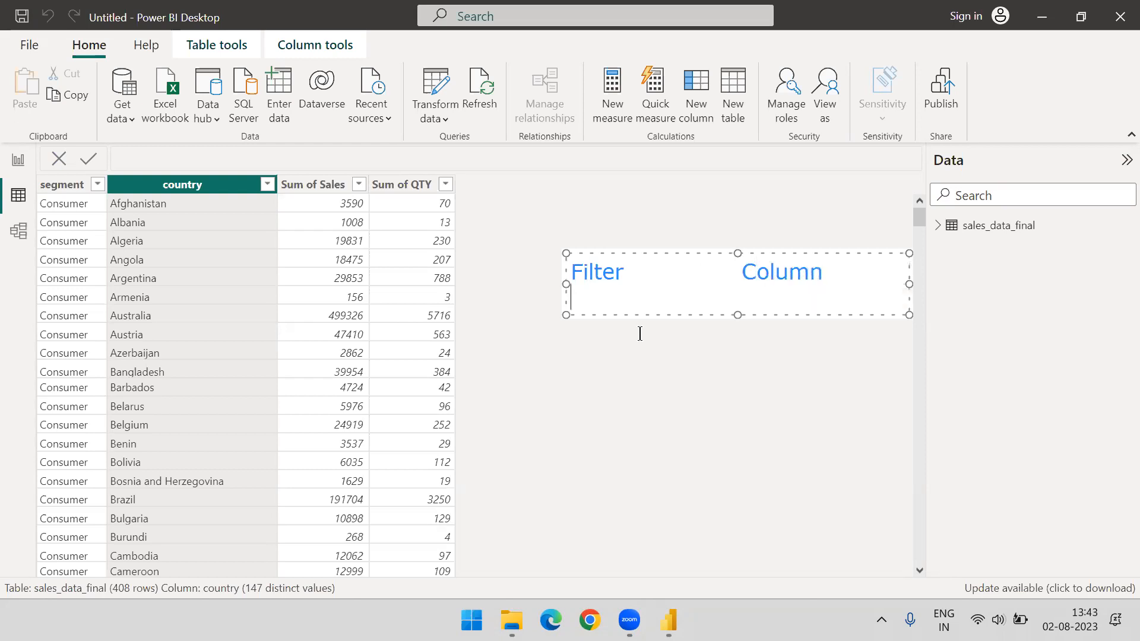
- Add the labels "Rows" and "Values" below Filter and Column to complete the pivot layout annotation
type("Row")
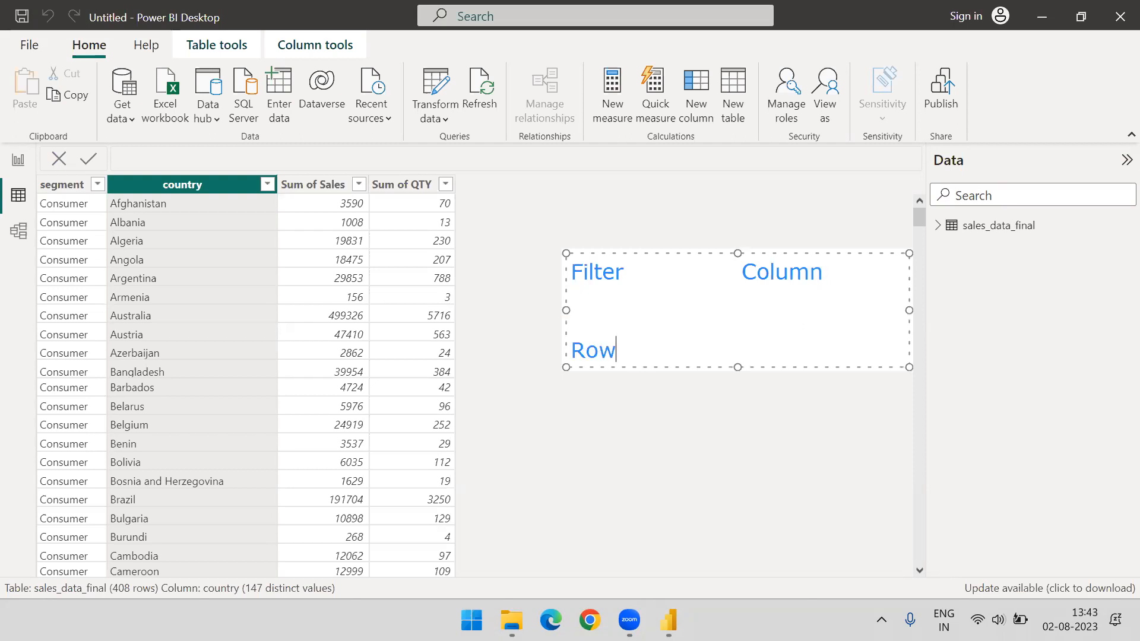
type("s")
key("Tab")
key("Tab")
key("Tab")
type("Values")
left_click(639, 401)
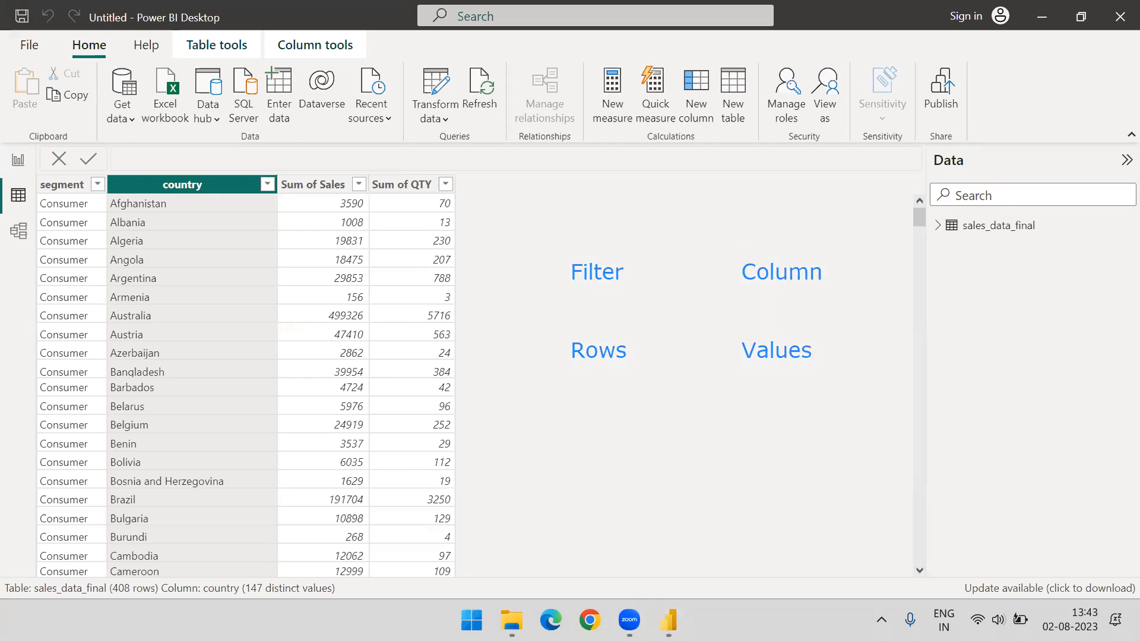
- Draw annotation arrows towards the country header, from segment and country to Rows, and from Sum of Sales and Sum of QTY to Values
left_click_drag(587, 190, 275, 182)
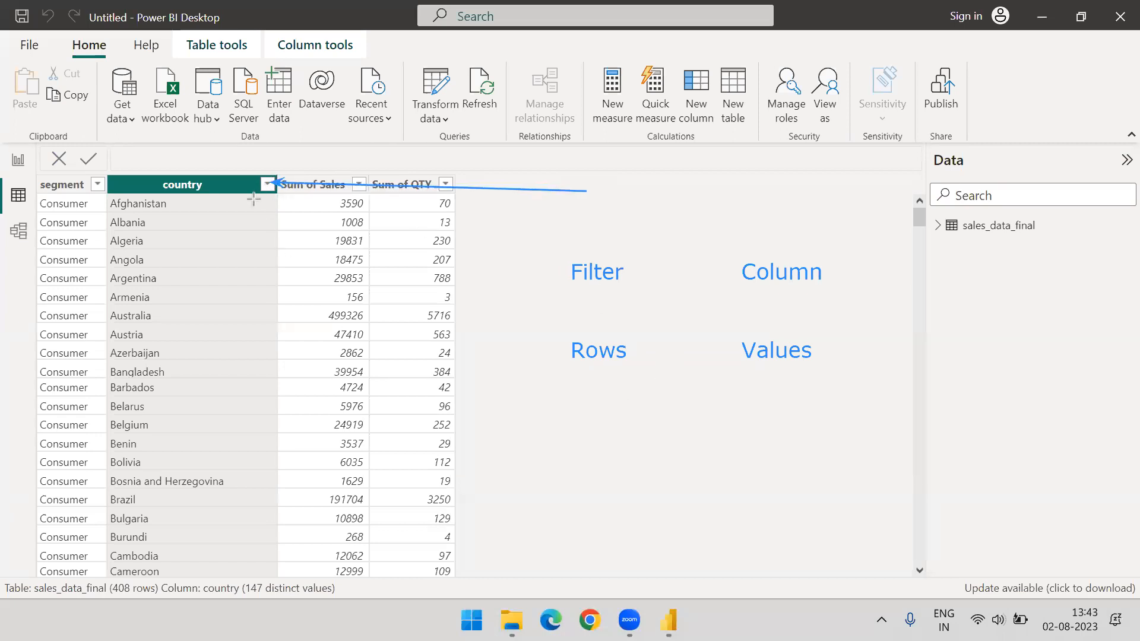
left_click_drag(58, 190, 564, 375)
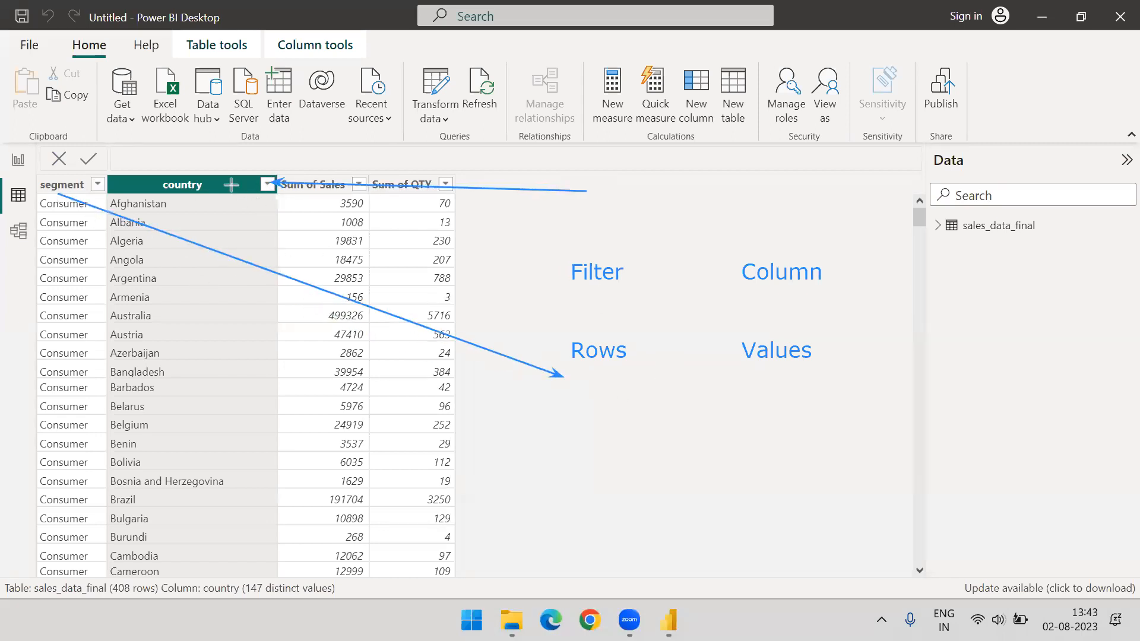
mouse_move(228, 193)
left_mouse_down()
mouse_move(581, 391)
mouse_move(575, 380)
left_mouse_up()
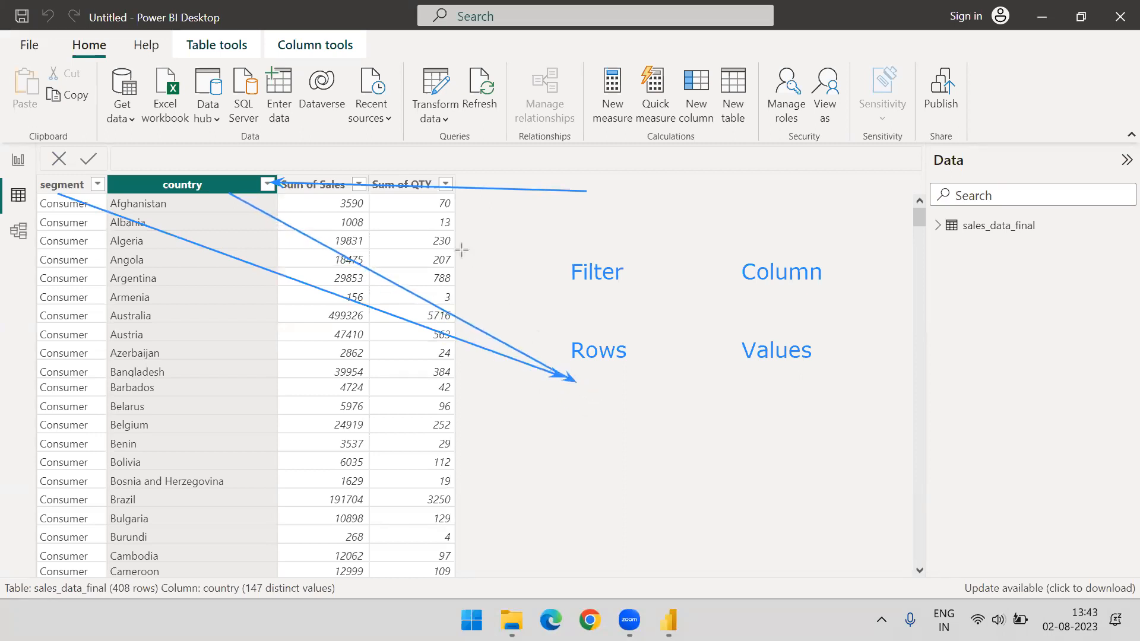
mouse_move(346, 195)
left_mouse_down()
mouse_move(860, 356)
mouse_move(803, 375)
left_mouse_up()
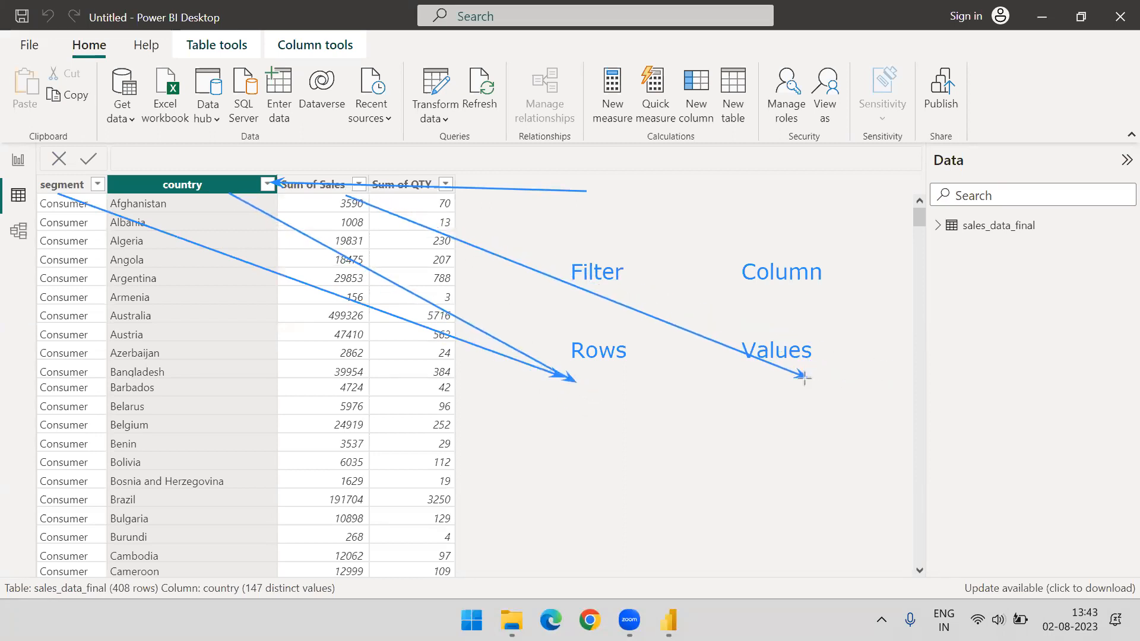
mouse_move(426, 191)
left_mouse_down()
mouse_move(466, 231)
mouse_move(1136, 428)
mouse_move(891, 412)
mouse_move(803, 379)
left_mouse_up()
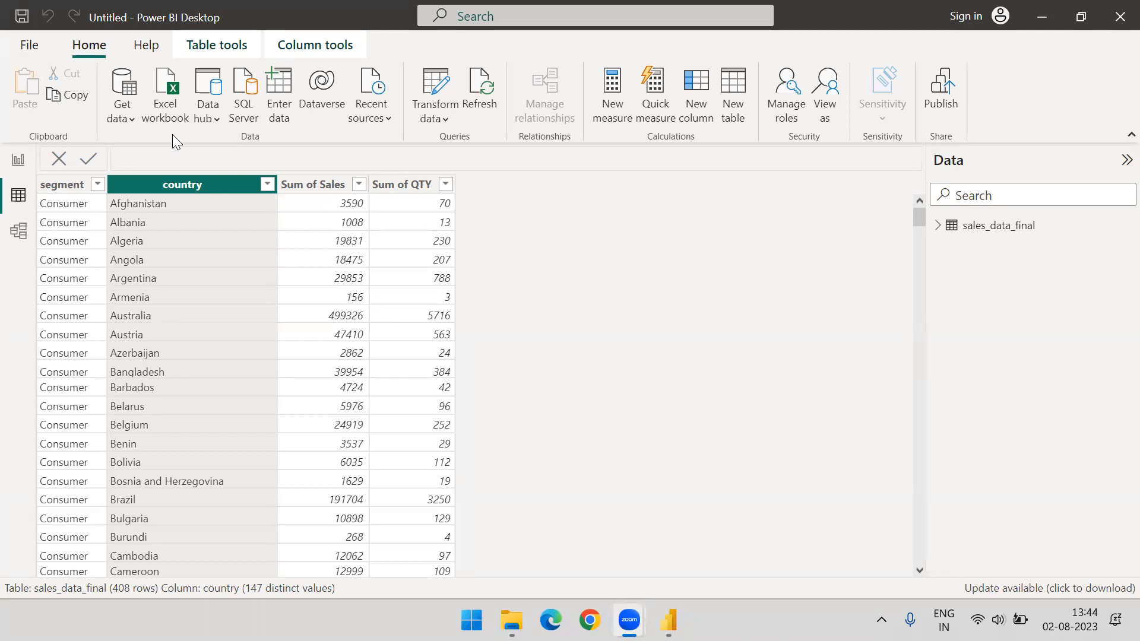
- Minimize the Power BI Desktop window to show the desktop
left_click(146, 47)
left_click(97, 42)
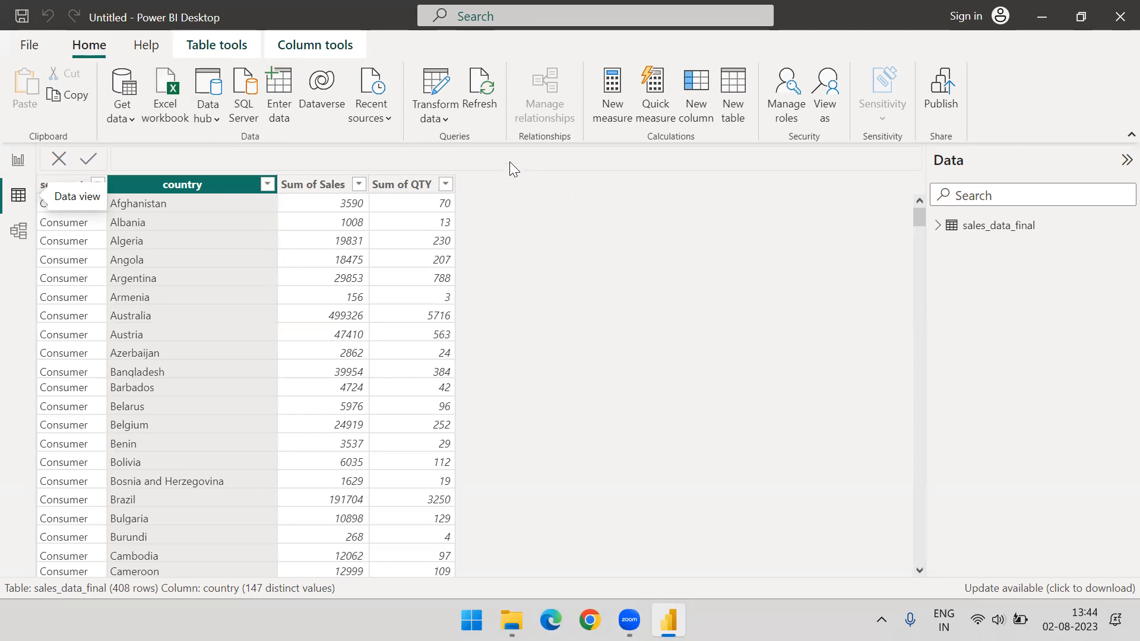
left_click(1034, 9)
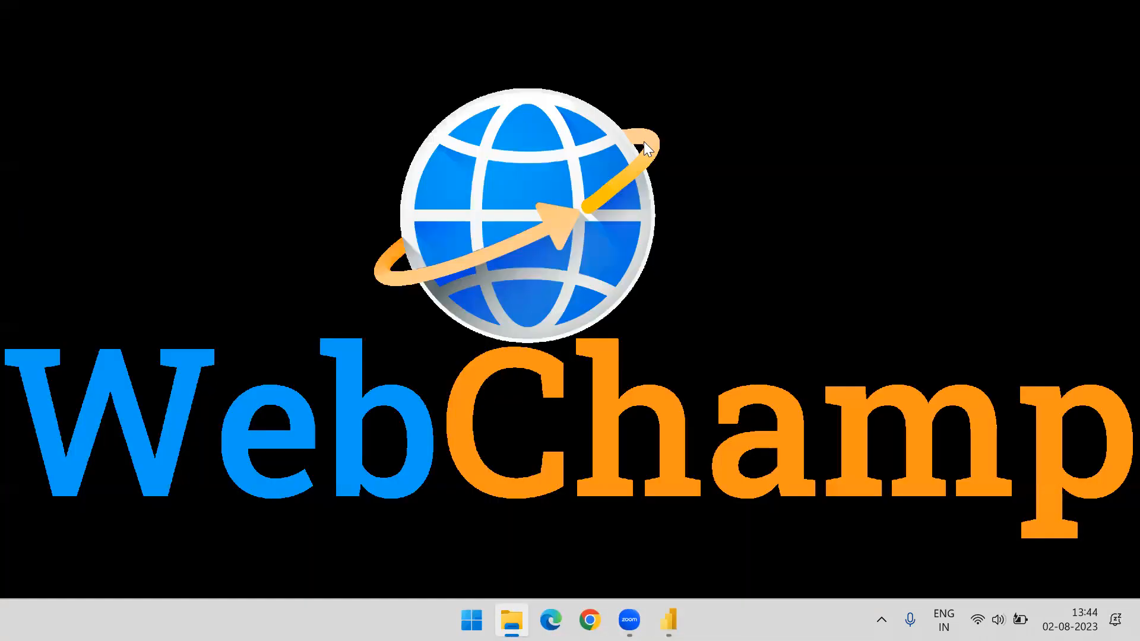